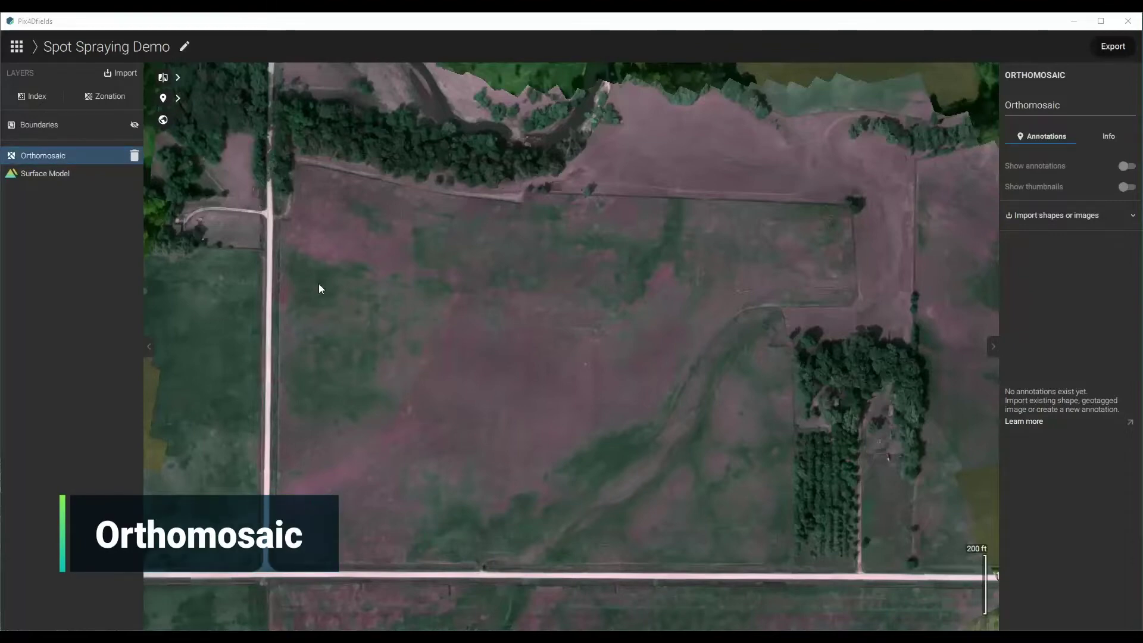
Import the IX-01-23903_0108 folder of drone images into the project
click(115, 72)
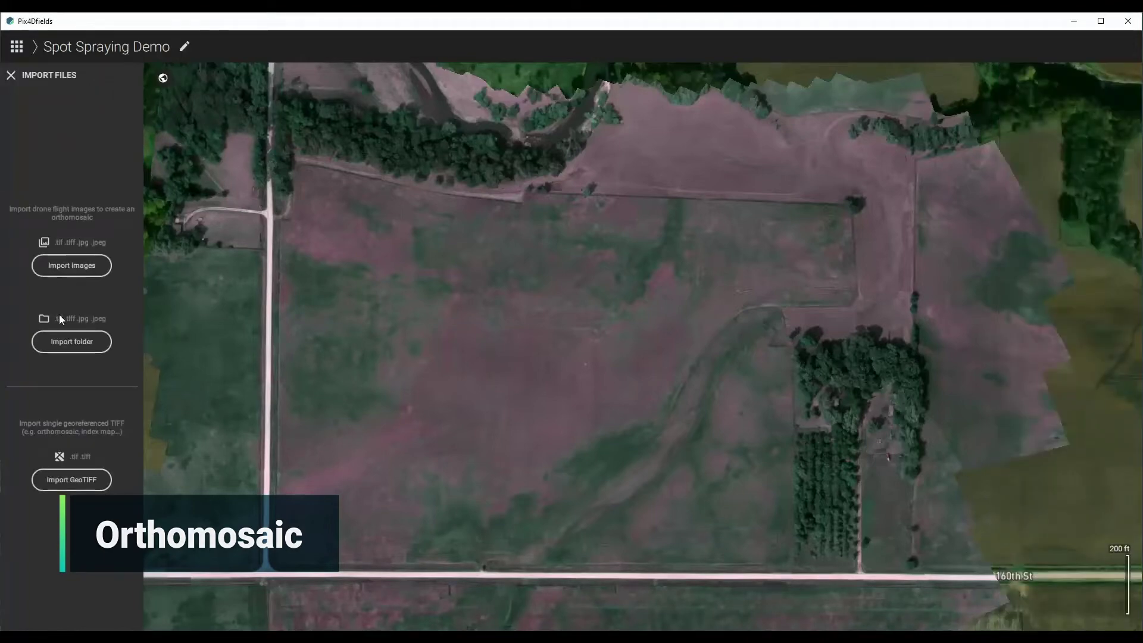
click(70, 351)
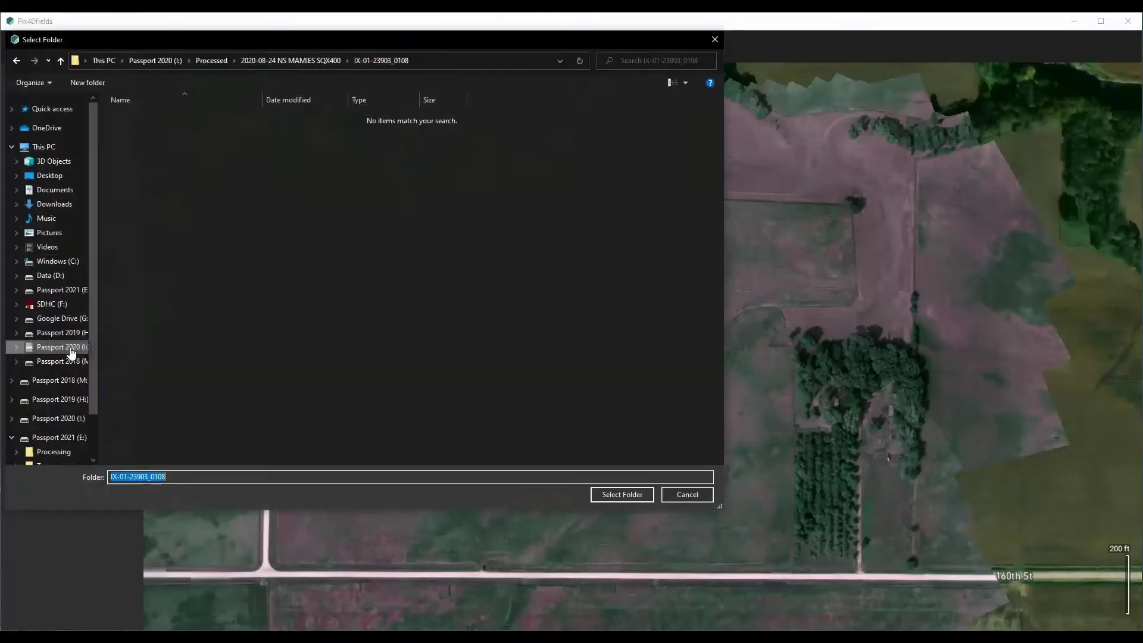
click(604, 497)
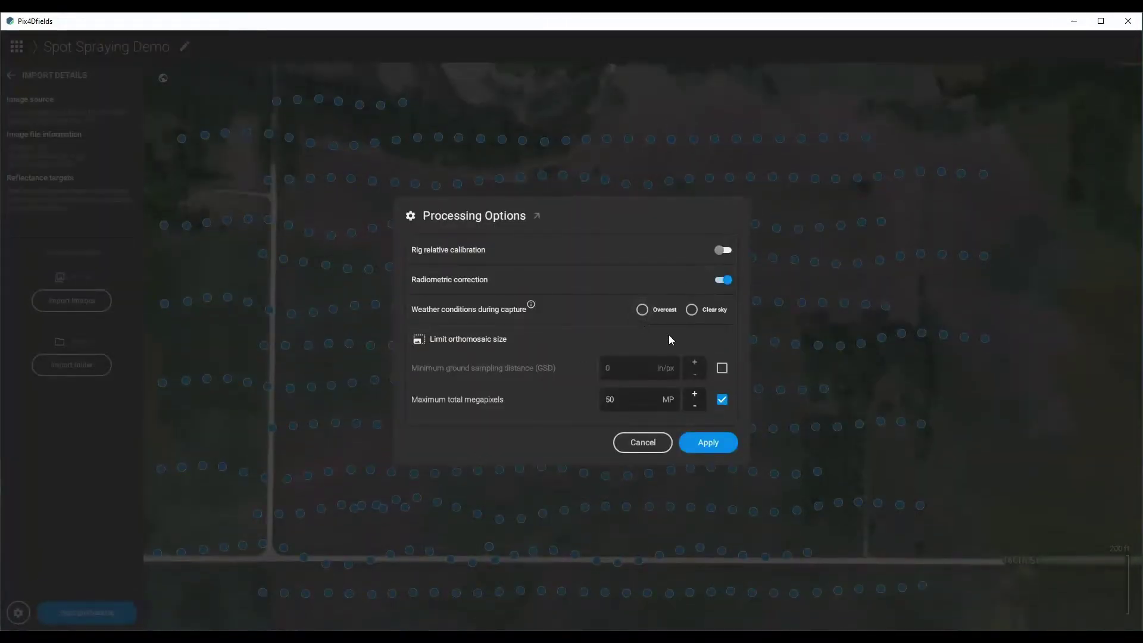
Keep the 50 megapixel orthomosaic limit, choose Clear sky and enable Rig relative calibration
click(722, 400)
click(722, 400)
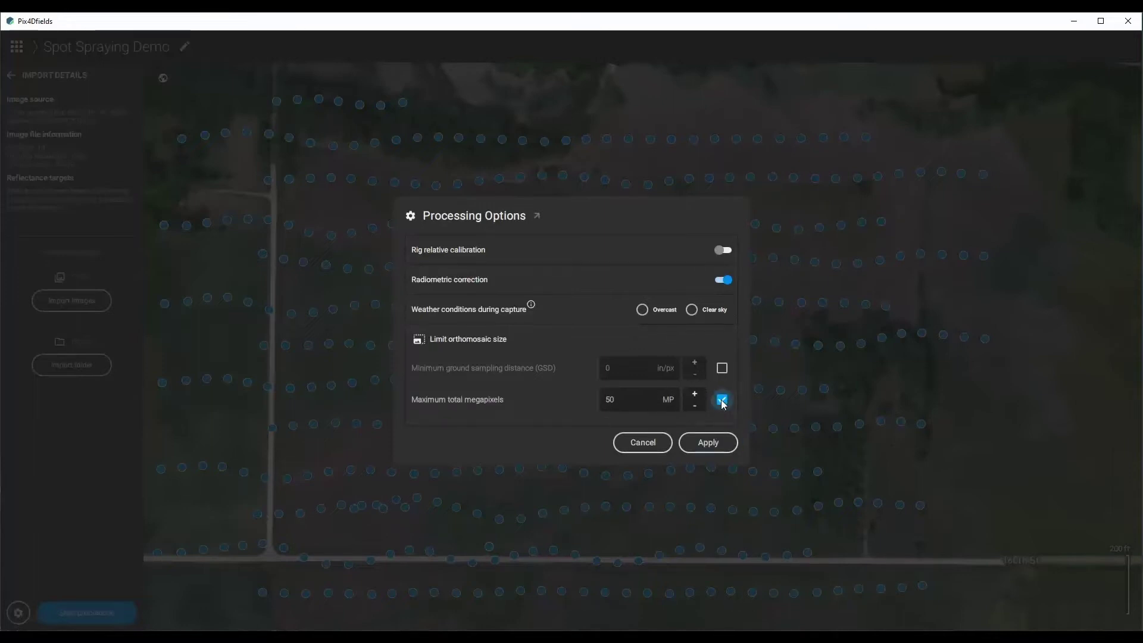
click(605, 400)
click(721, 369)
click(720, 367)
click(700, 313)
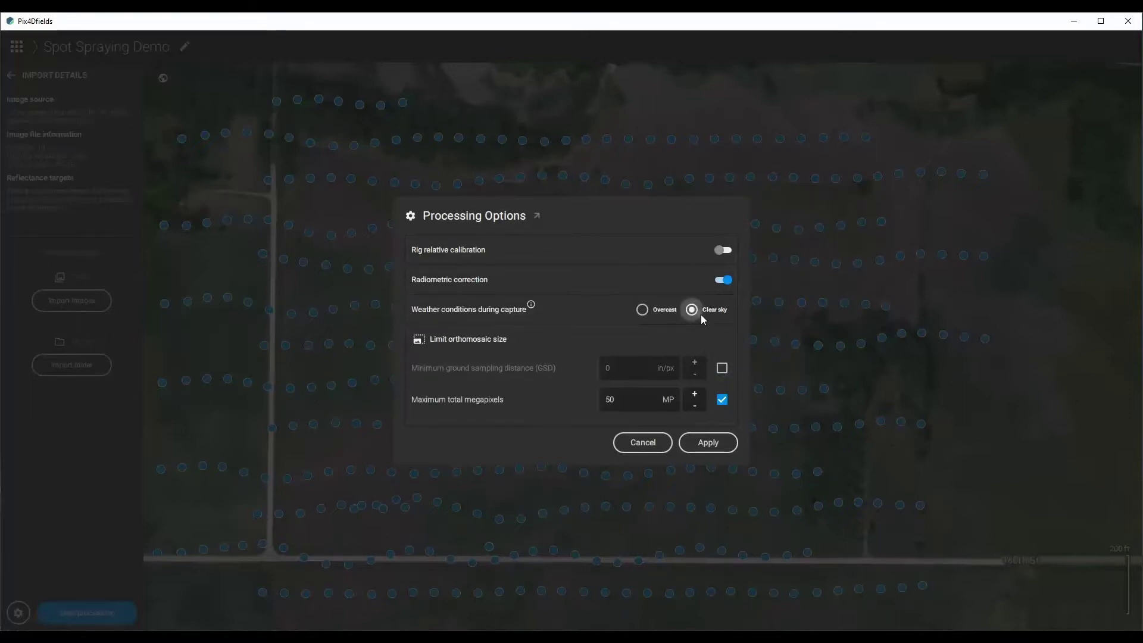
click(718, 251)
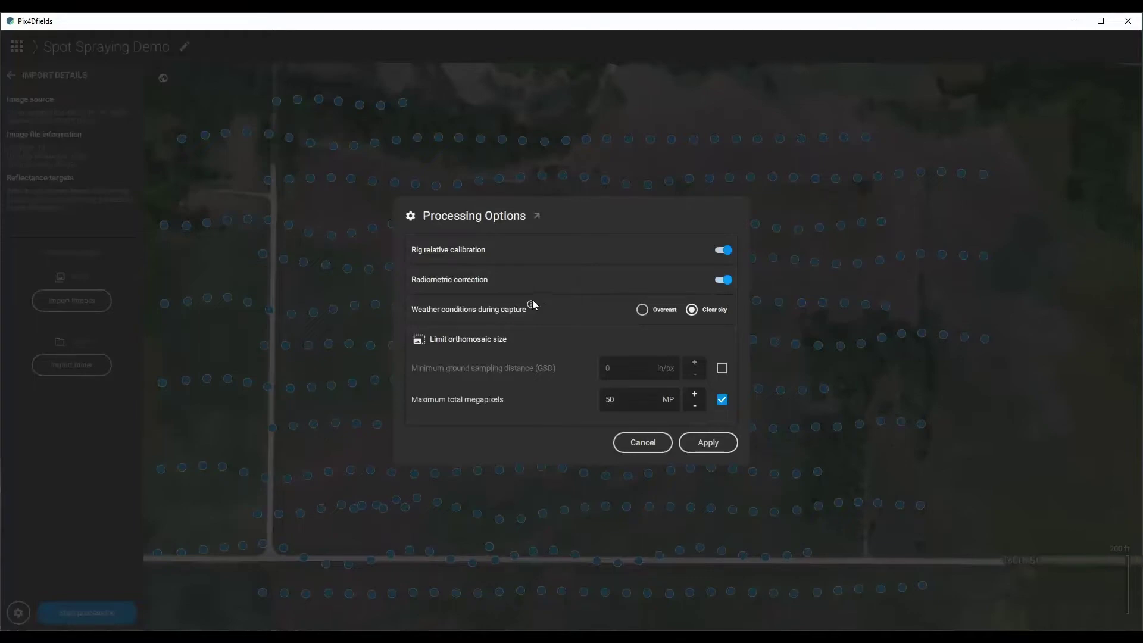
Apply the processing options and start processing the imported images
click(706, 442)
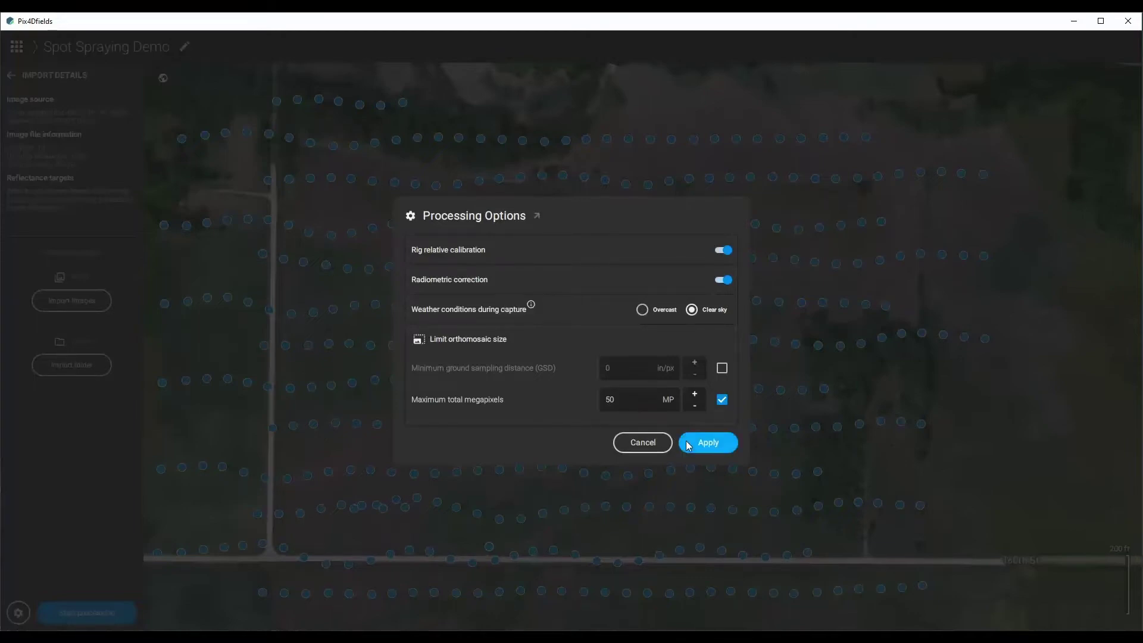
click(103, 618)
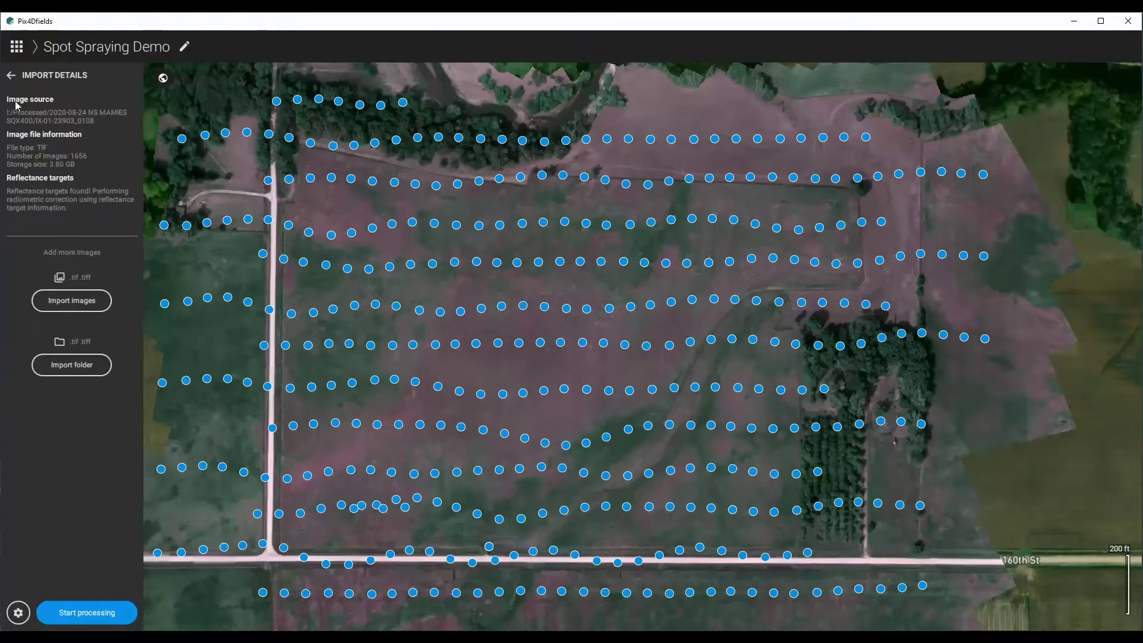
click(11, 76)
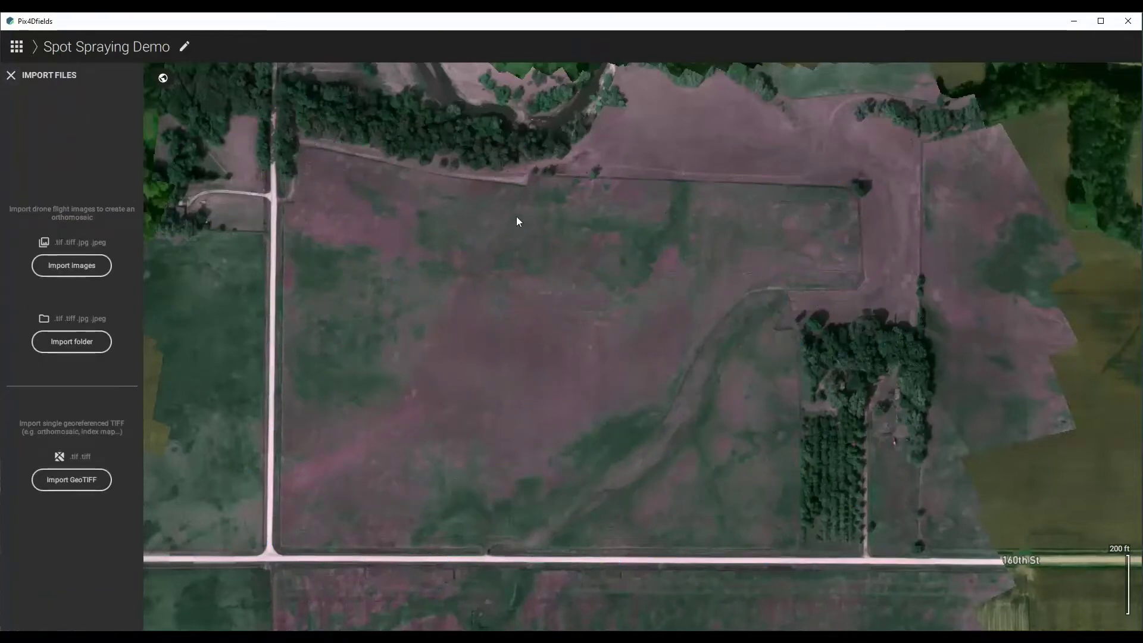
Import the NS_MAMIES.shp shape file into the Boundaries layer
click(10, 75)
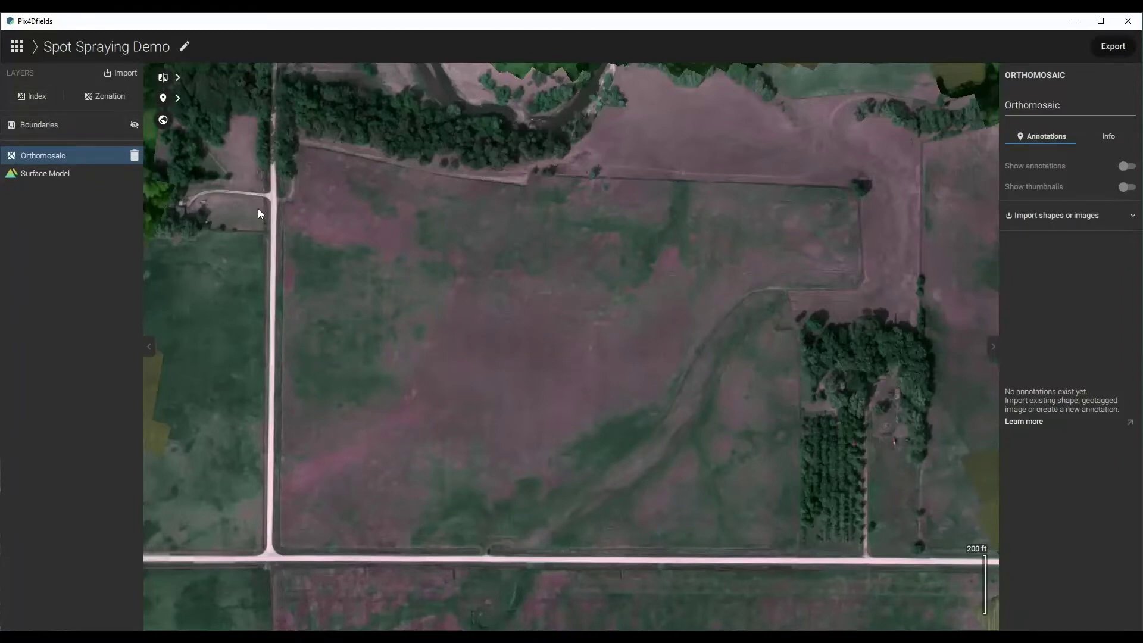
click(84, 131)
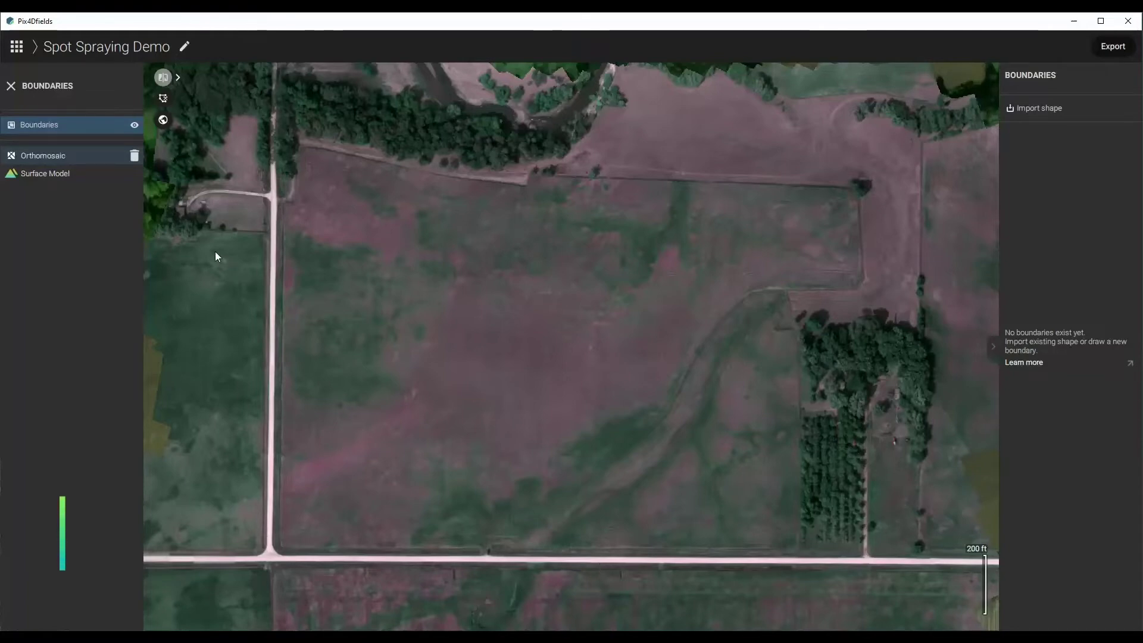
click(1047, 110)
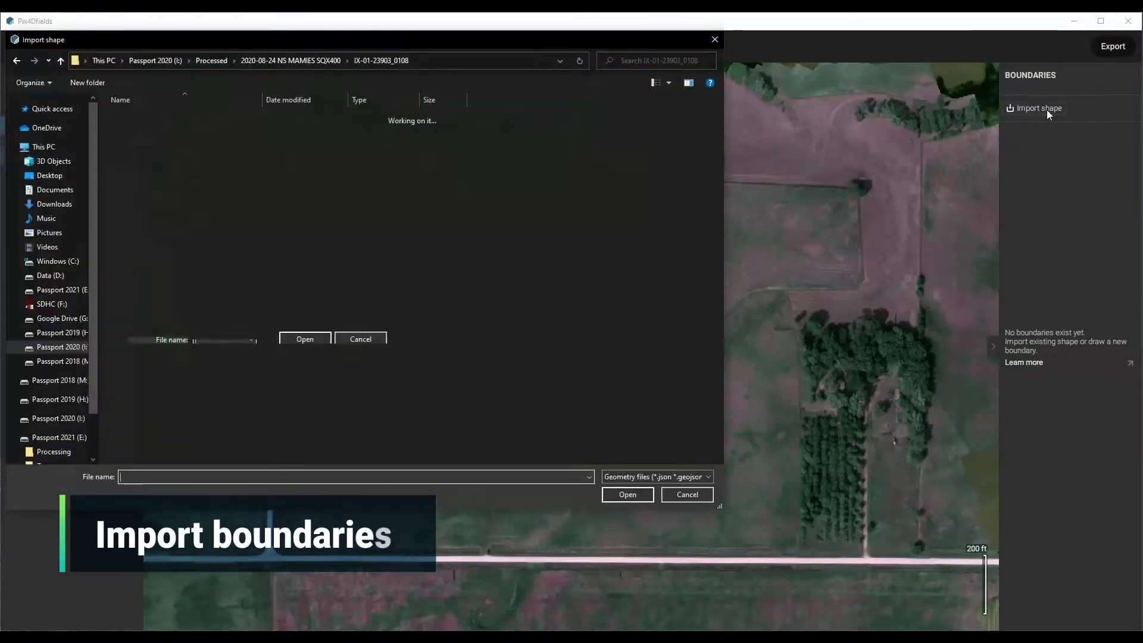
click(332, 60)
double_click(249, 128)
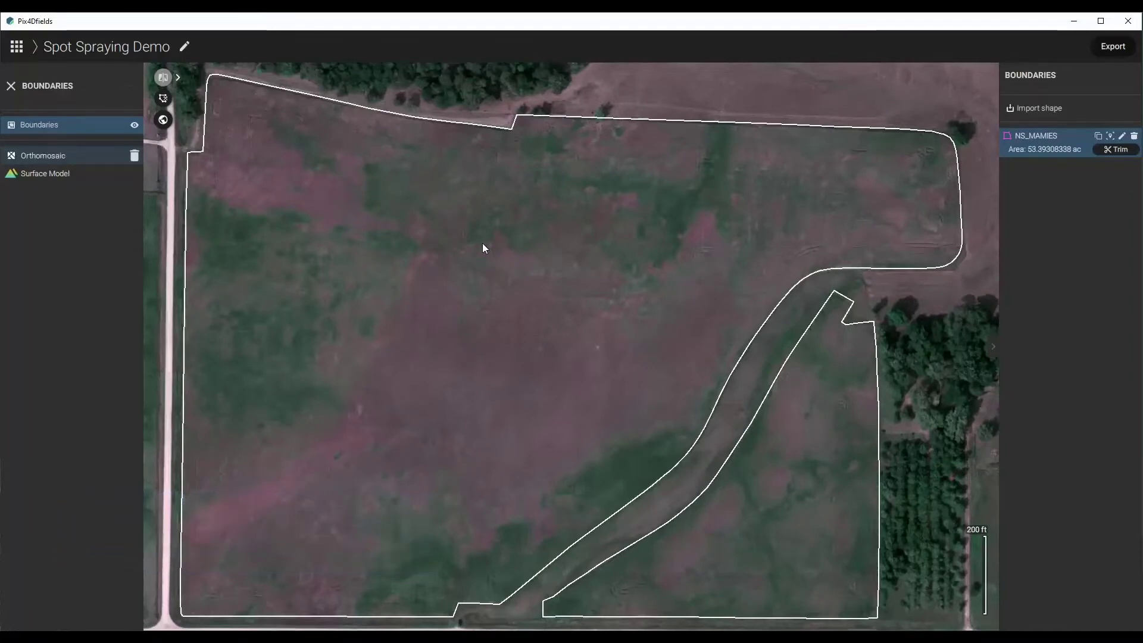
Trim the orthomosaic to the NS_MAMIES field boundary
click(1122, 153)
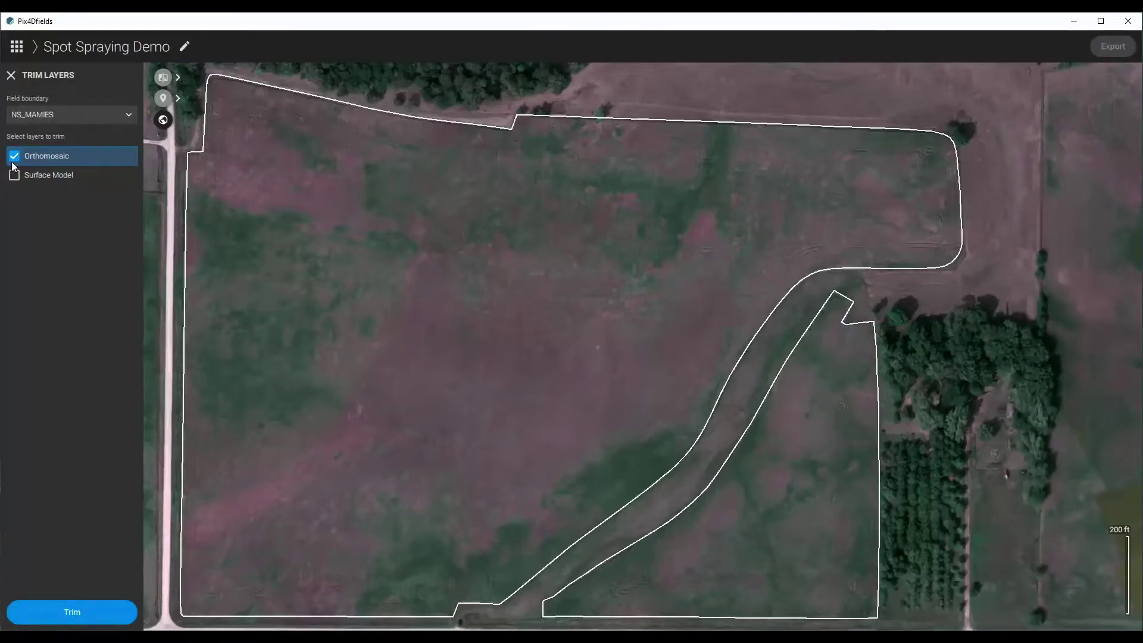
click(86, 606)
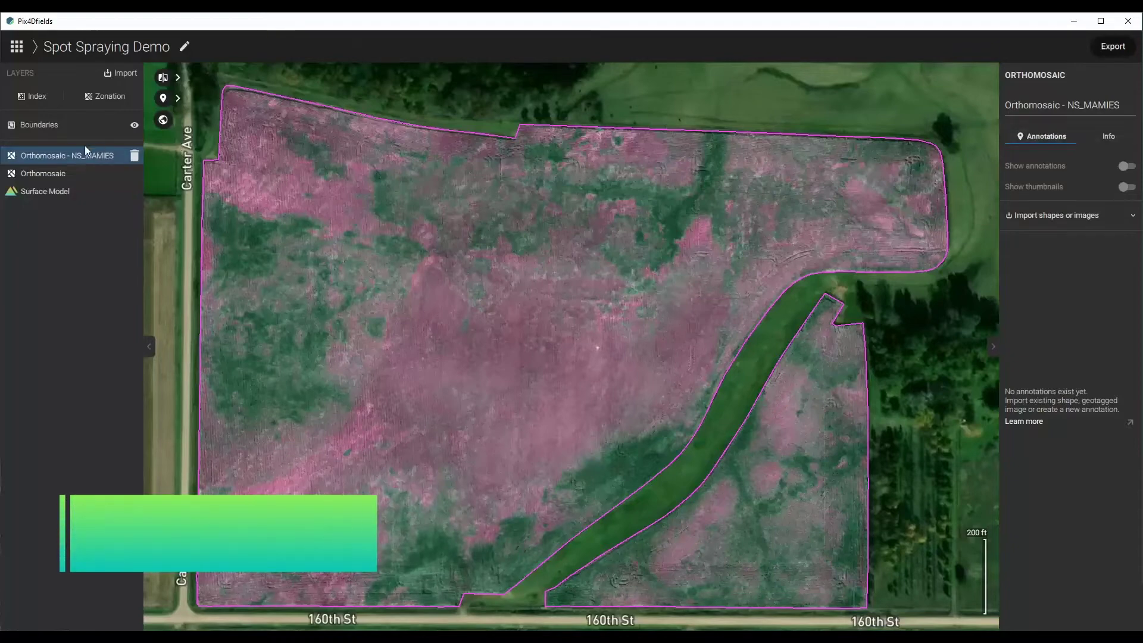
Generate an NDVI index map from Orthomosaic - NS_MAMIES
click(29, 96)
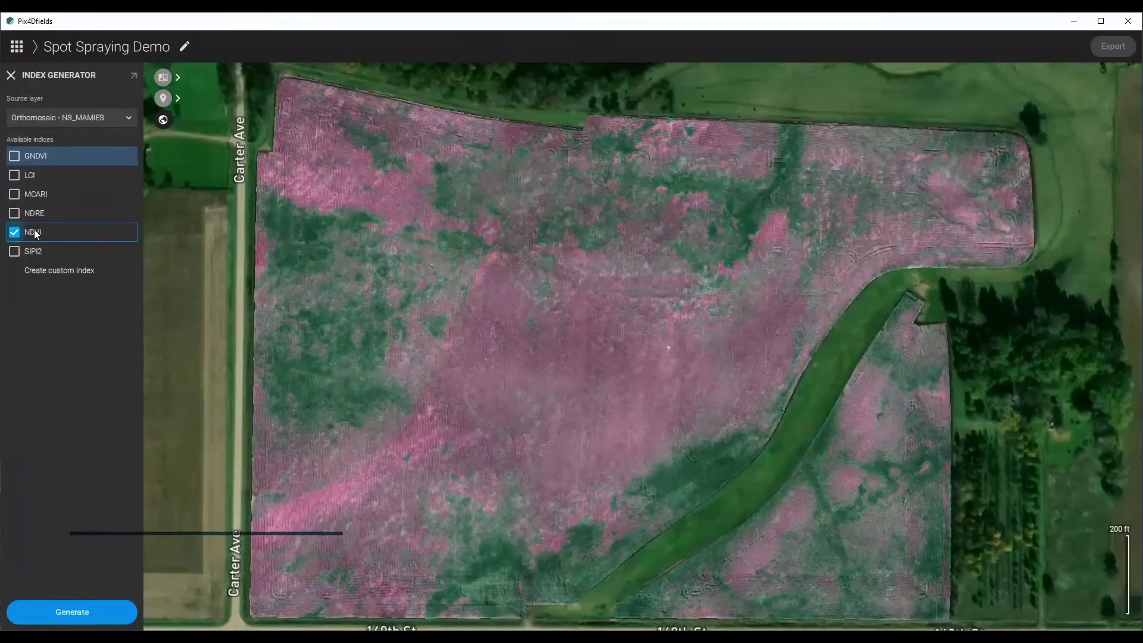
click(99, 605)
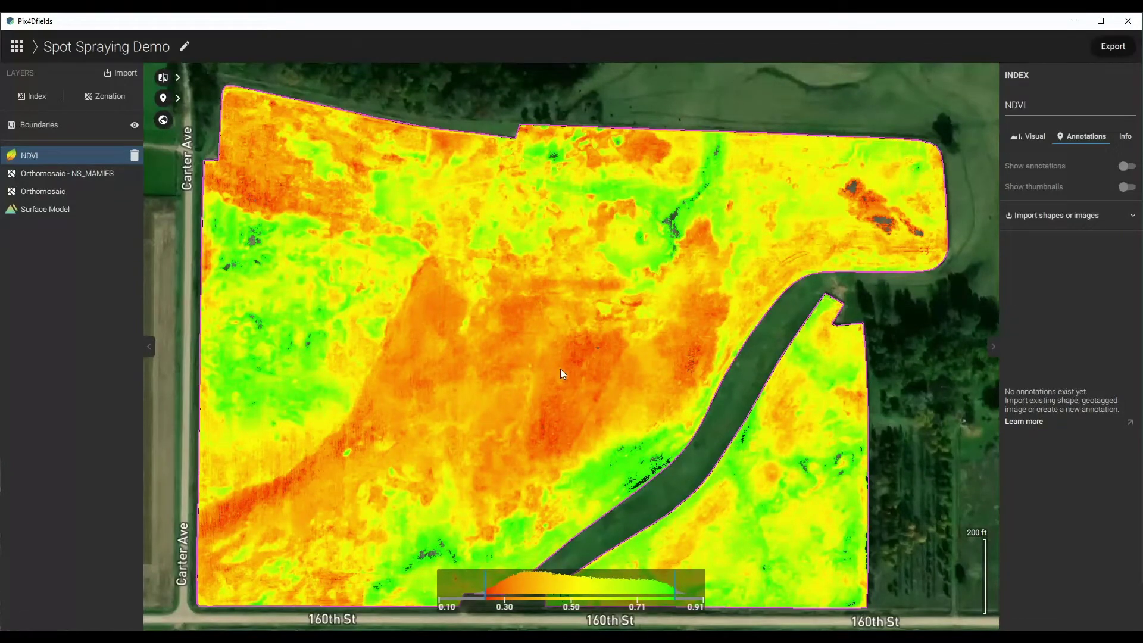
Narrow the NDVI layer's displayed histogram range to 0.24–0.42
click(1029, 137)
drag(1120, 395, 1059, 397)
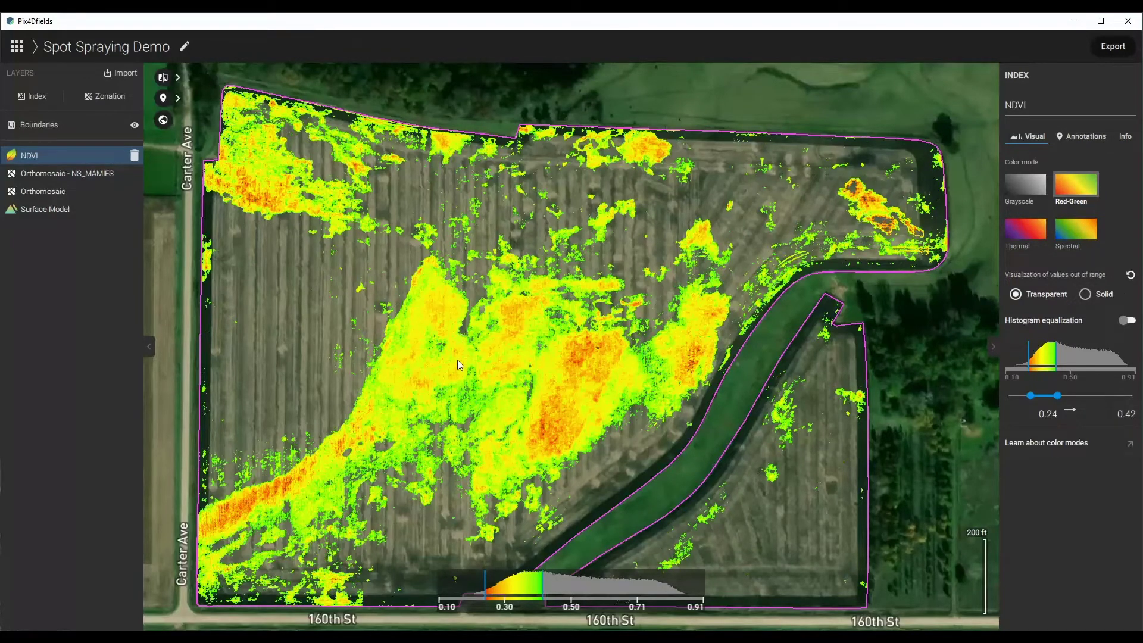
click(162, 99)
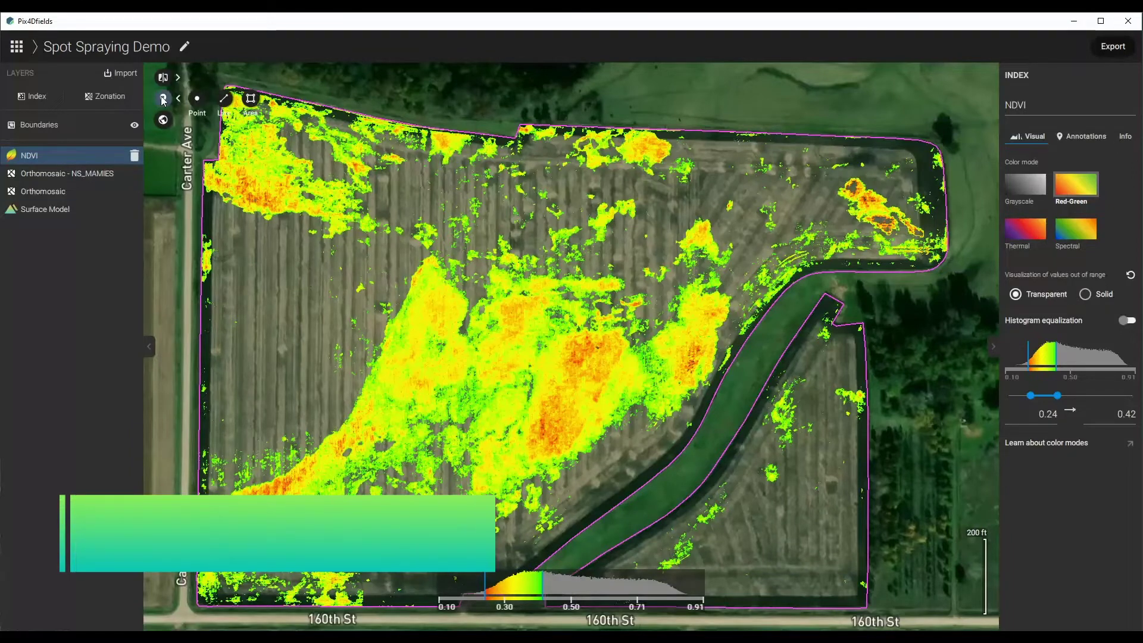
Start an area annotation and place vertices up the weedy strip from the southwest edge
click(250, 101)
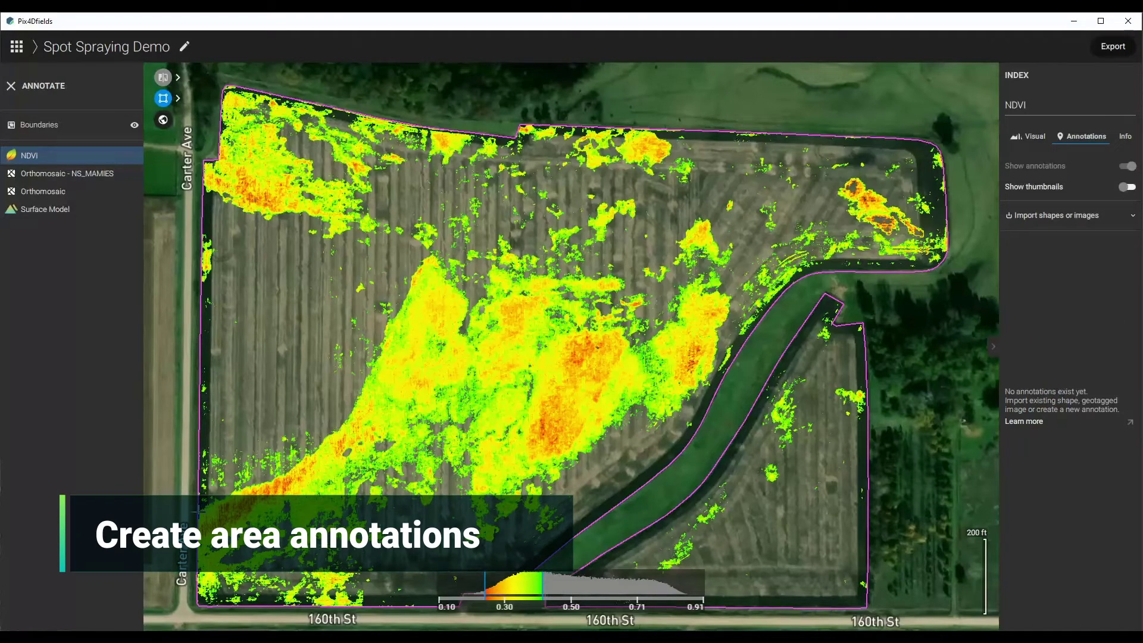
click(199, 511)
click(254, 489)
click(320, 452)
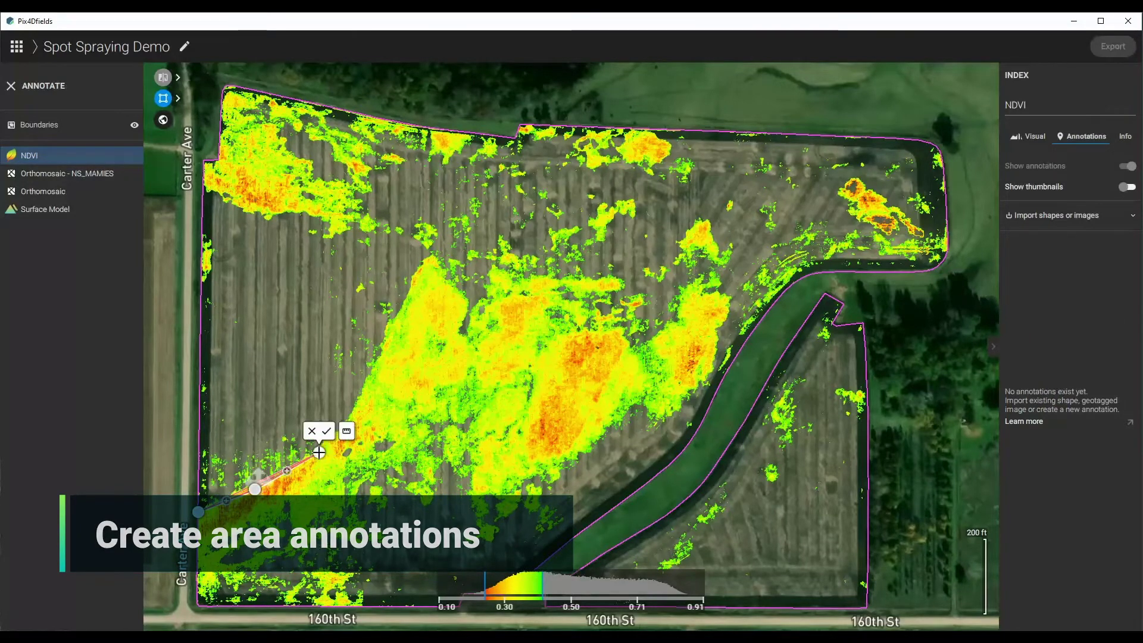
click(355, 407)
click(379, 345)
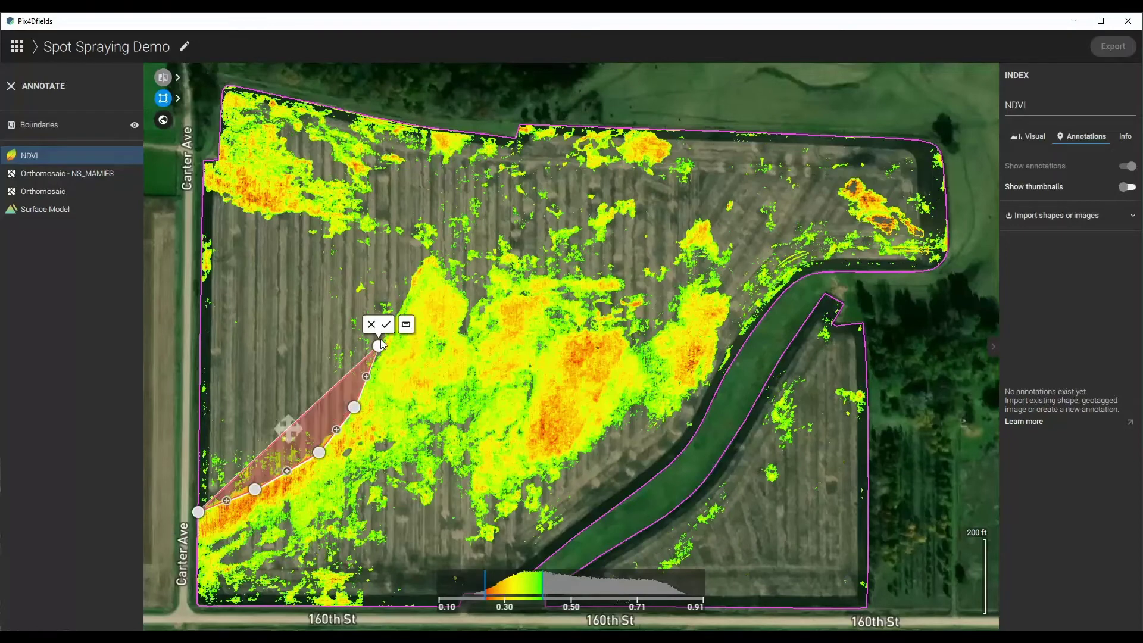
click(426, 254)
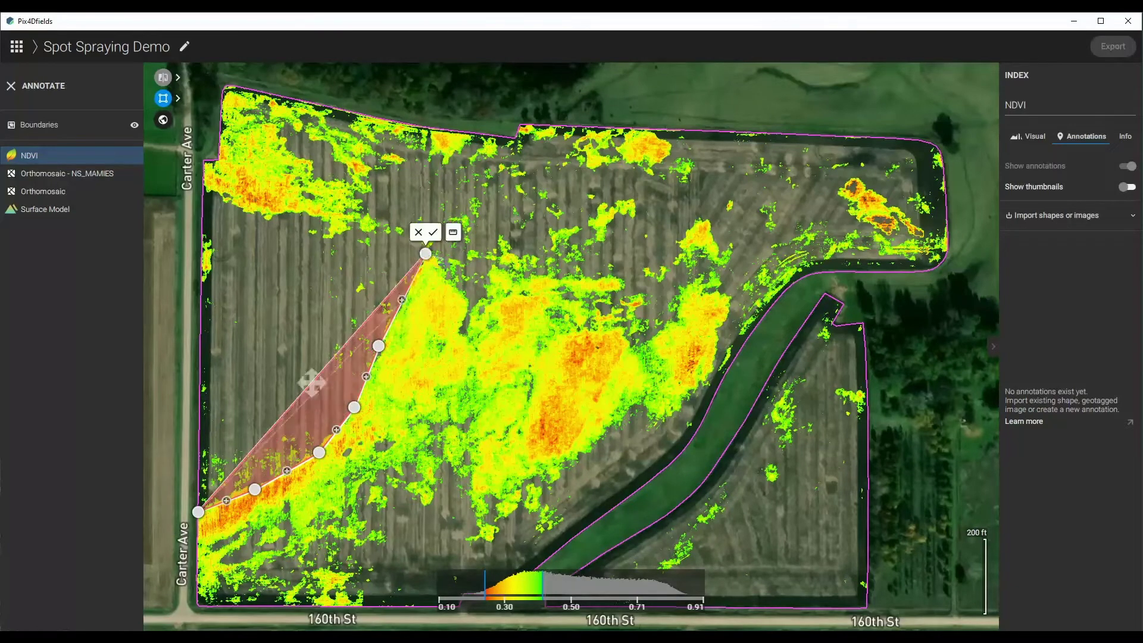
click(450, 285)
click(471, 304)
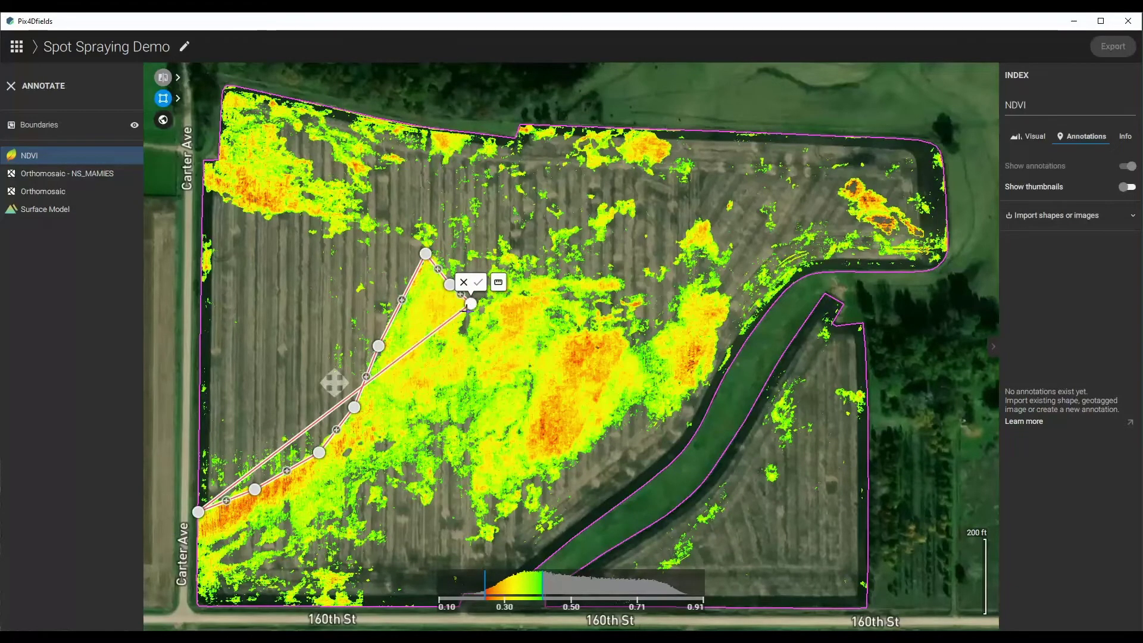
click(460, 330)
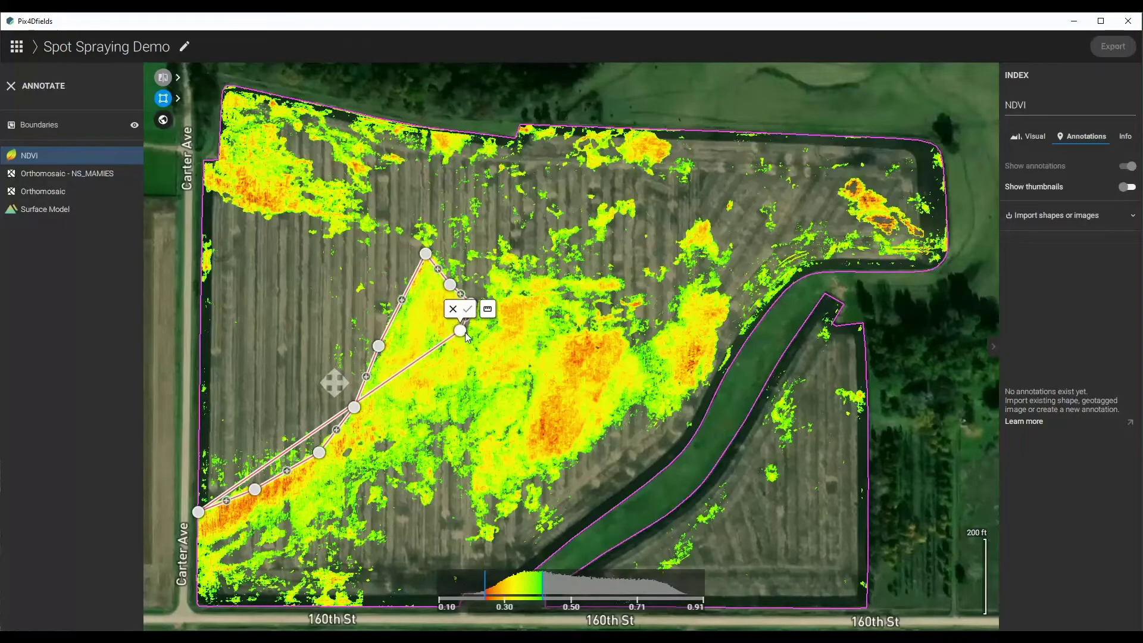
scroll(466, 337, up, 5)
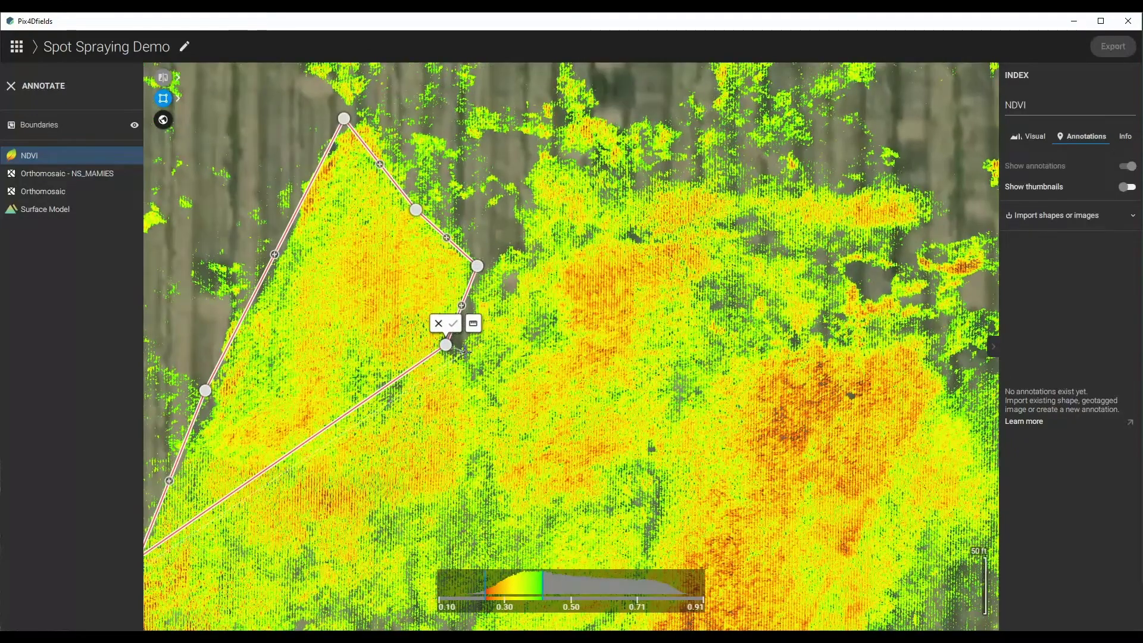
click(464, 357)
Extend the outline upward, remove a misplaced point and reposition nearby vertices
click(500, 262)
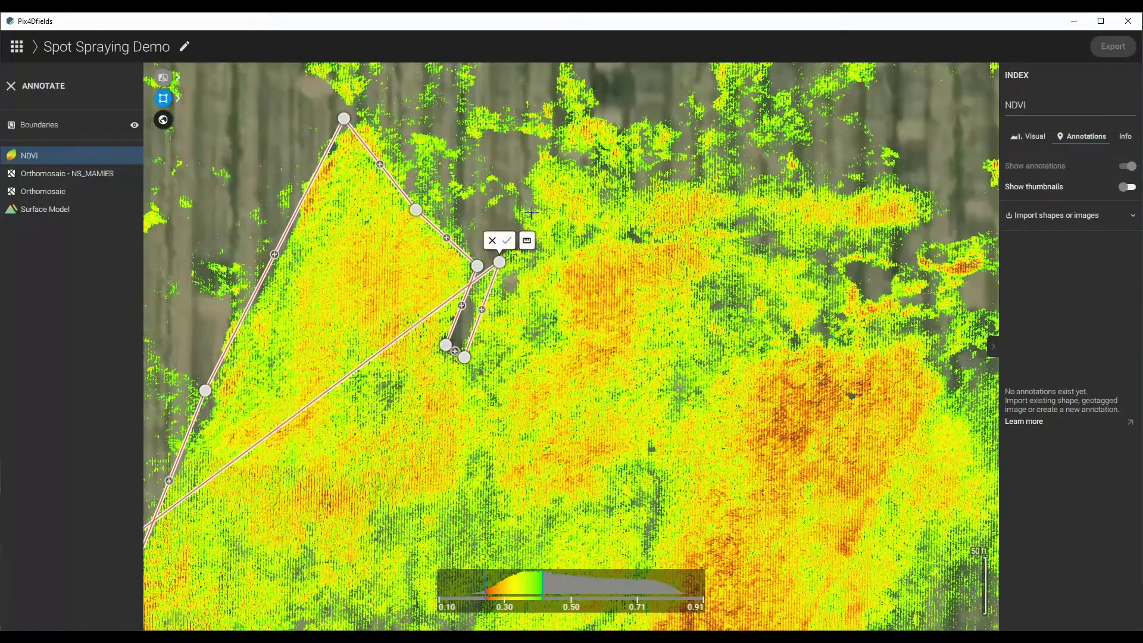
click(531, 198)
click(548, 143)
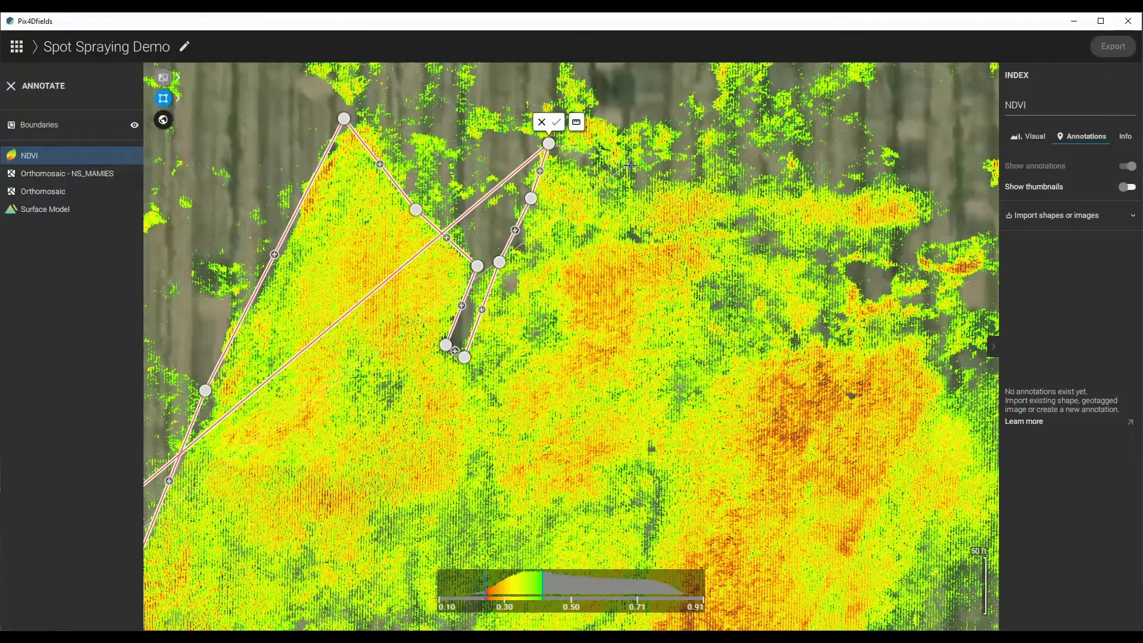
click(597, 182)
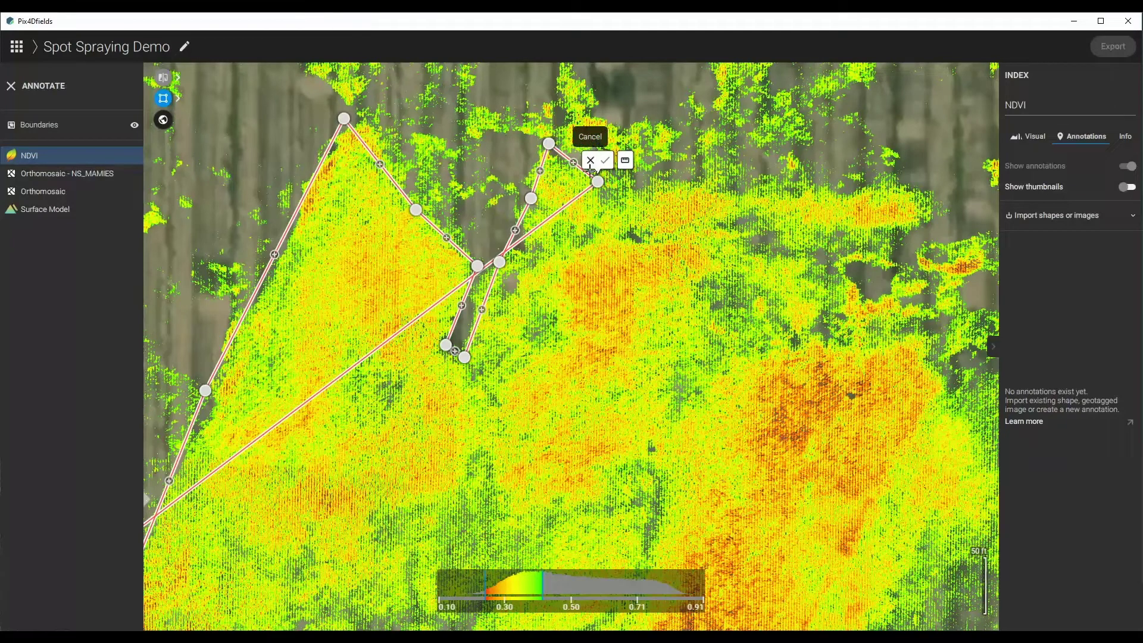
click(590, 160)
drag(551, 145, 500, 262)
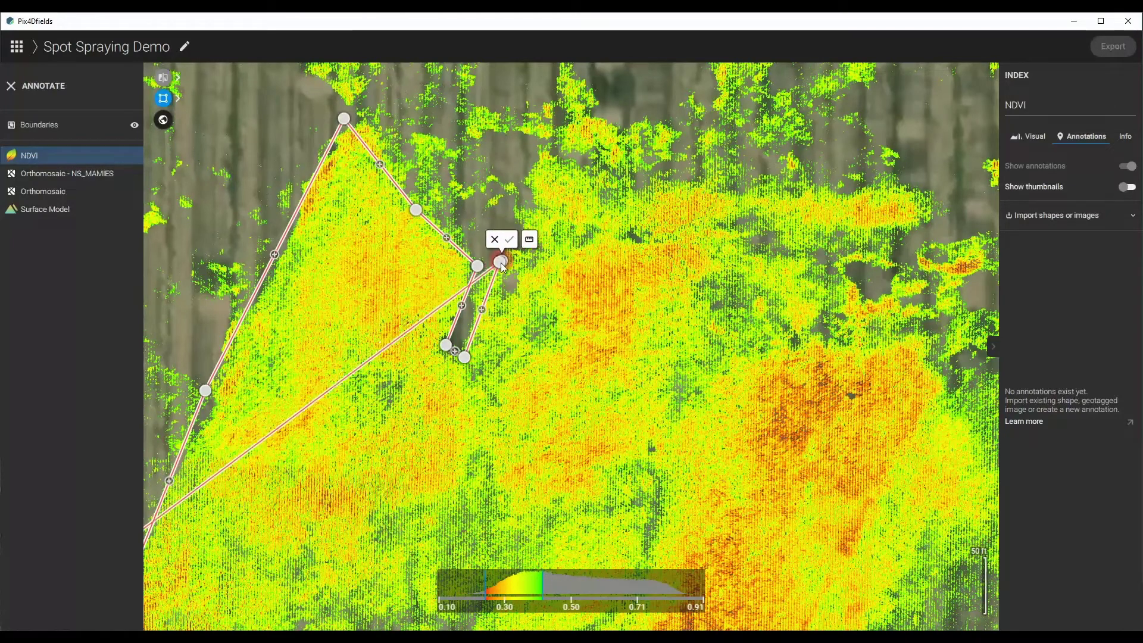
drag(466, 350, 500, 263)
drag(450, 348, 540, 156)
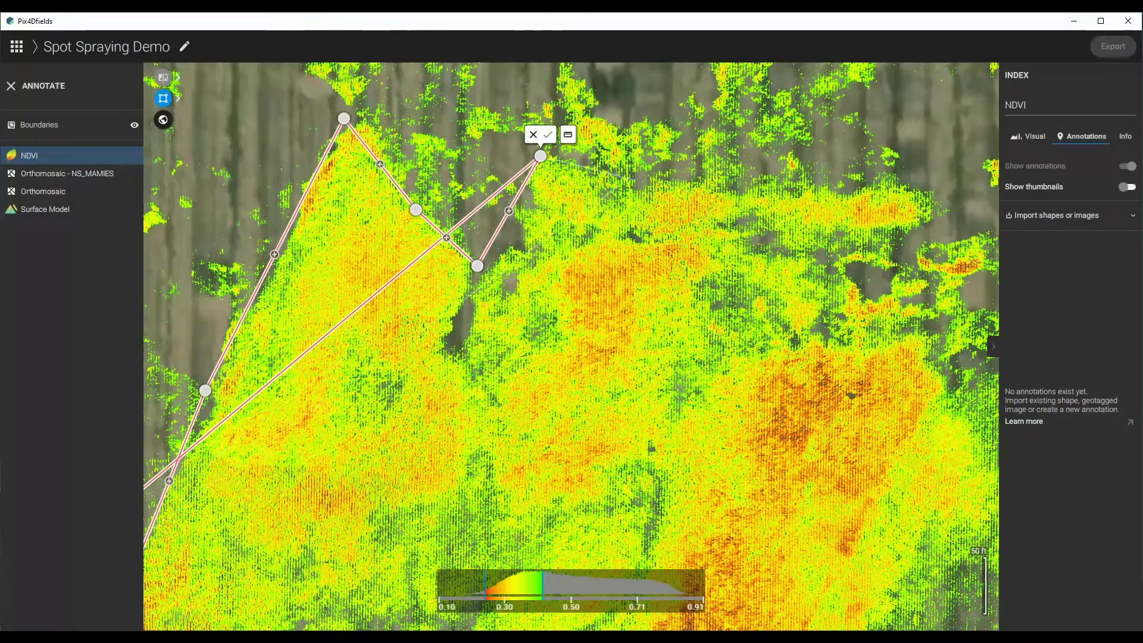
Trace the outline along the weedy area's top edge and around the right-side weed patch
click(643, 180)
click(775, 180)
click(908, 181)
scroll(515, 296, down, 1)
scroll(515, 296, down, 1)
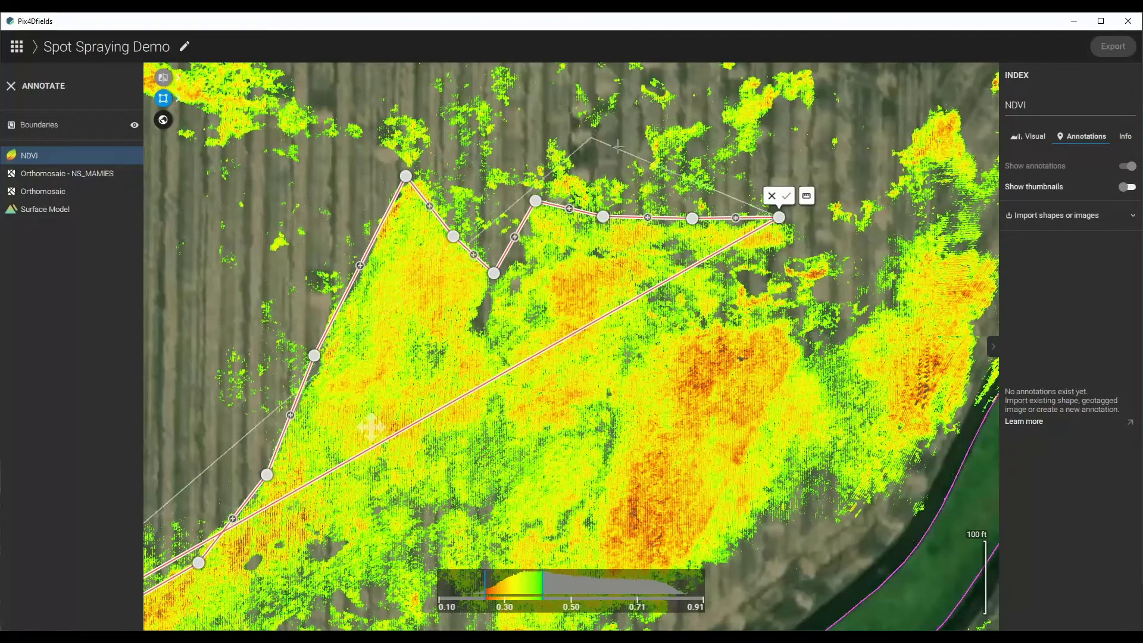
click(796, 237)
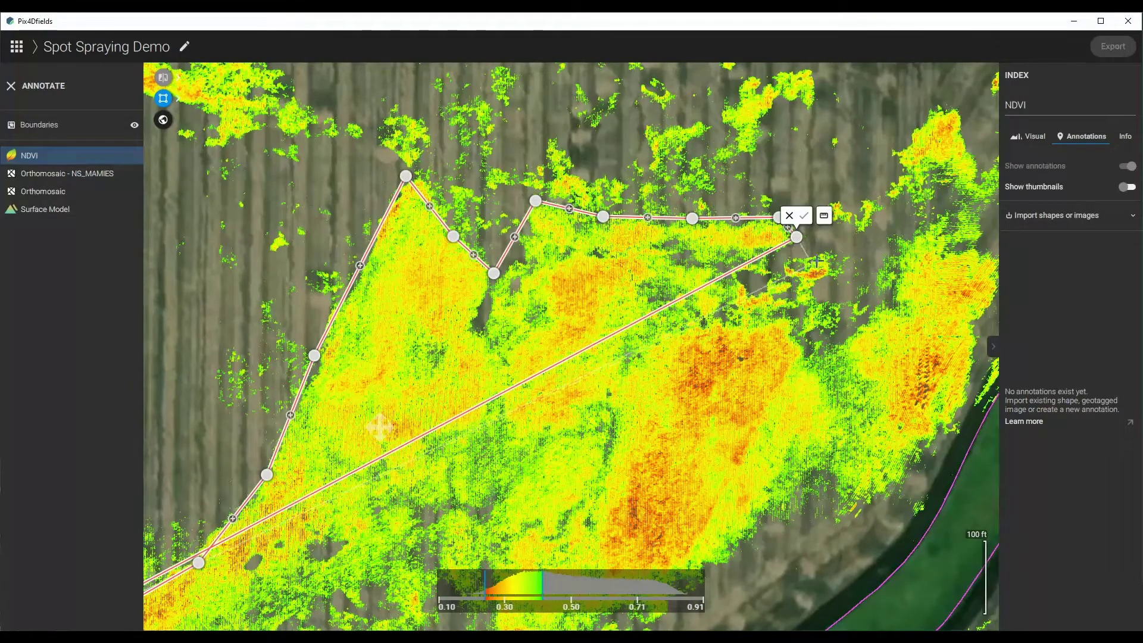
click(833, 254)
click(844, 324)
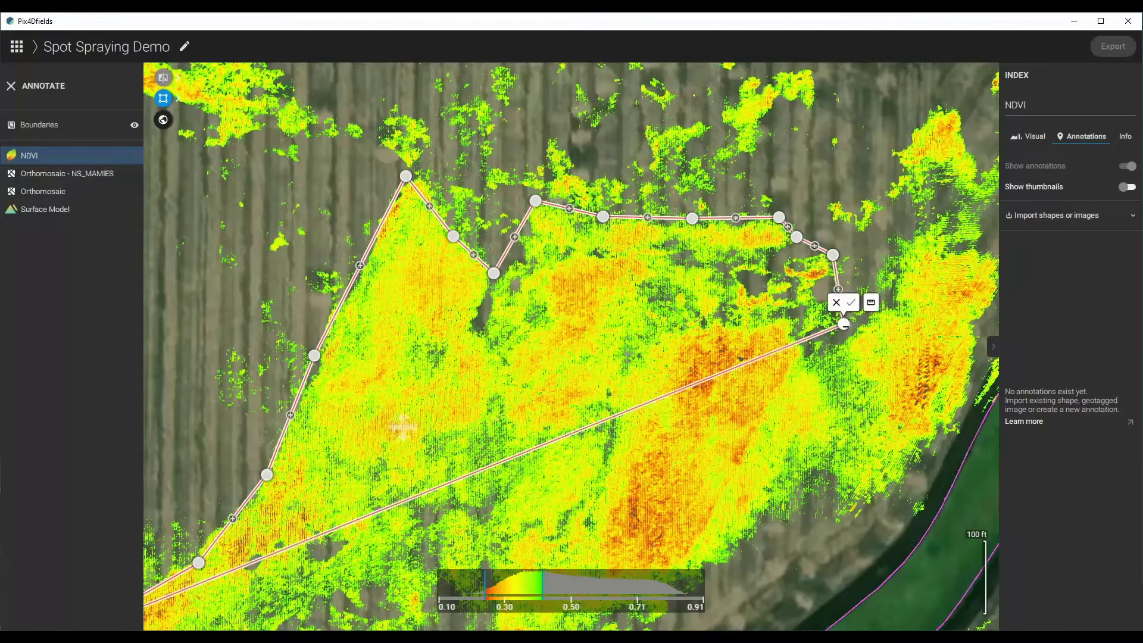
click(872, 317)
click(918, 224)
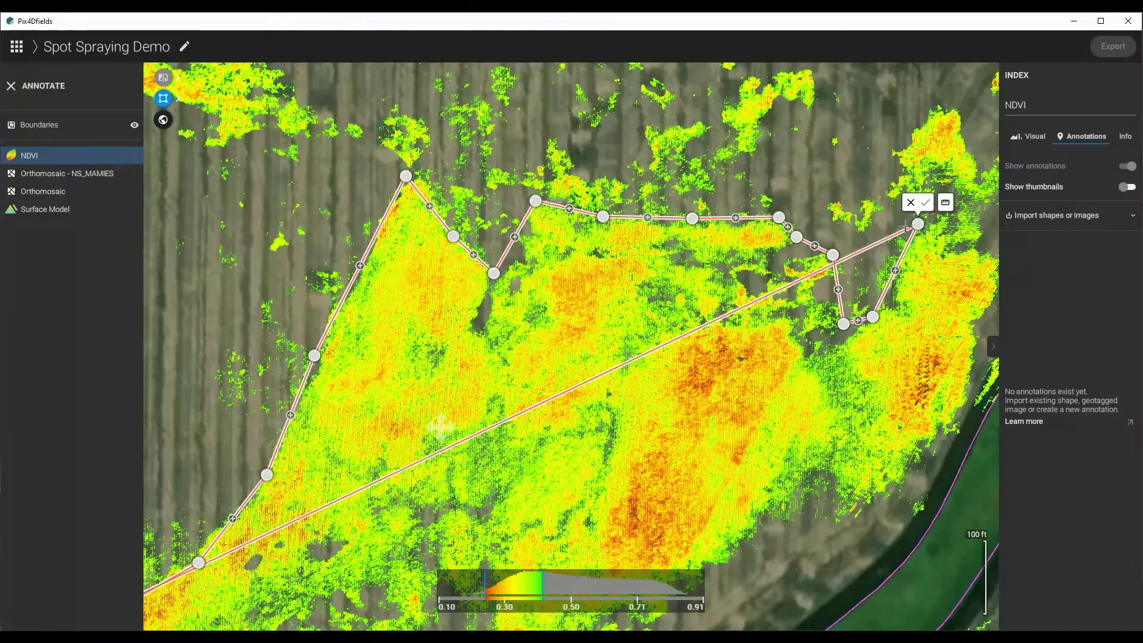
Carry the outline to the field's top-right, down the right edge to the lower boundary
click(911, 127)
click(965, 109)
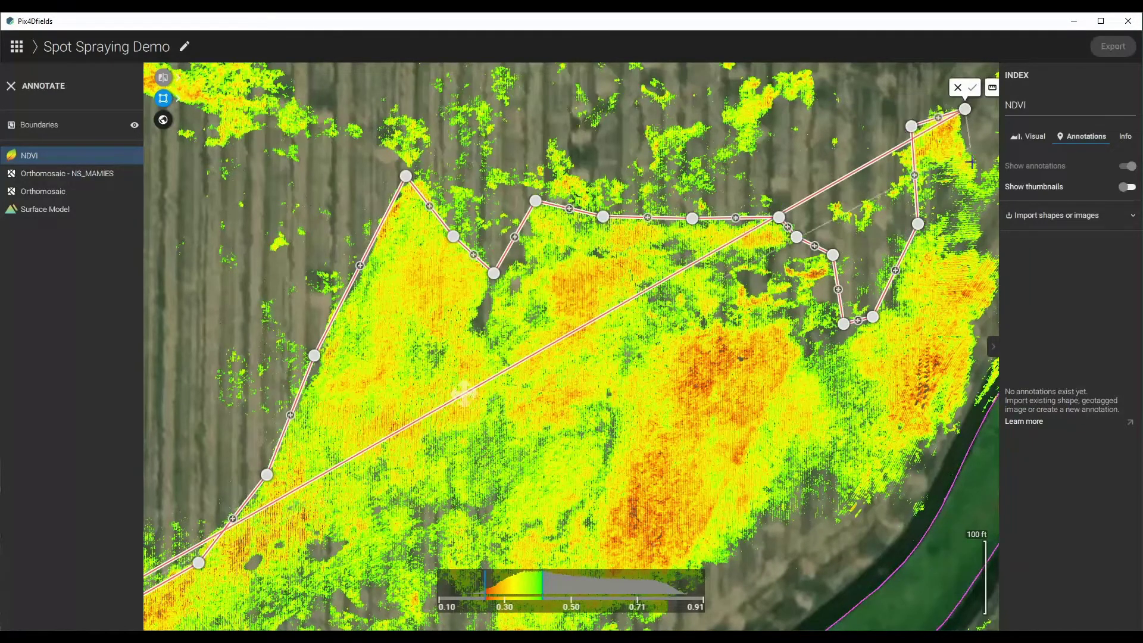
click(980, 176)
click(992, 290)
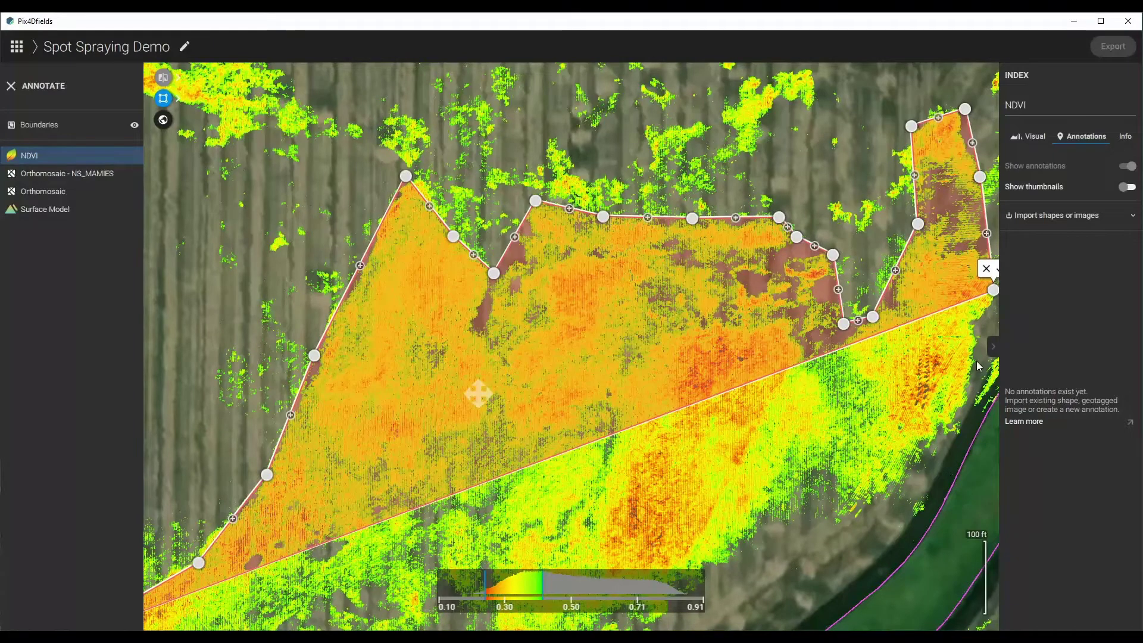
click(971, 365)
click(931, 452)
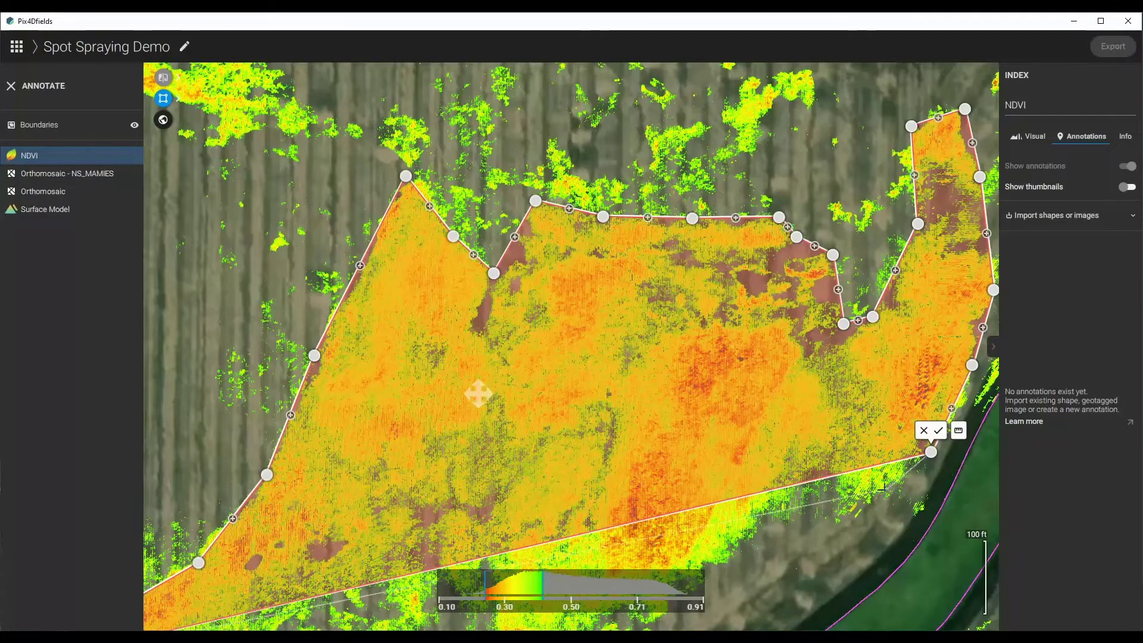
click(875, 495)
click(752, 525)
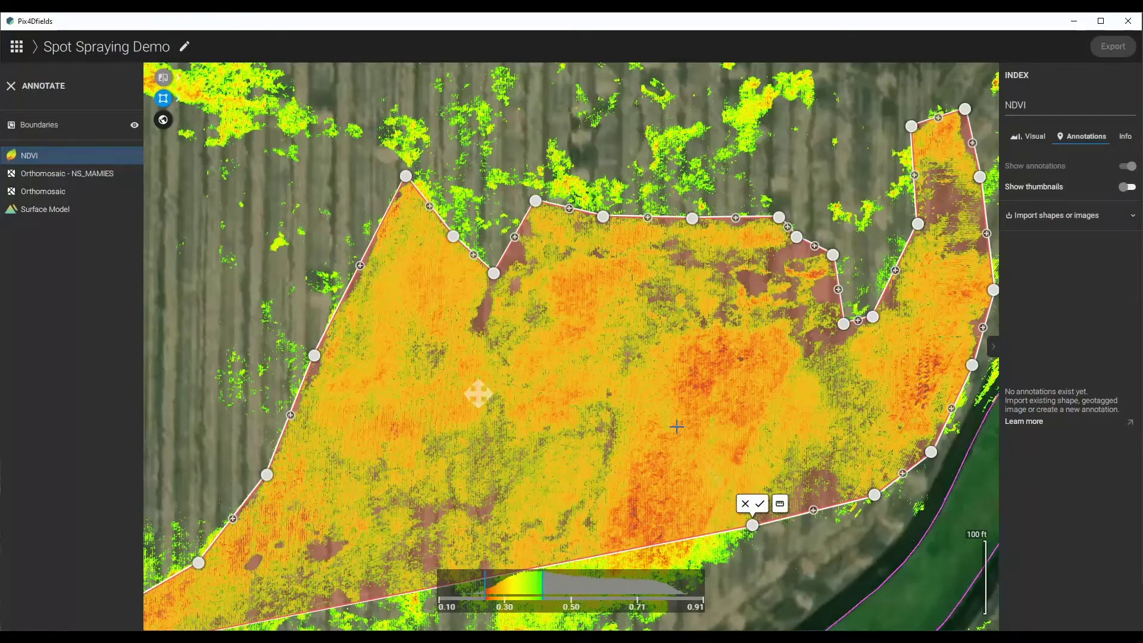
Trace the outline around the southern weed patches and westward toward the road
drag(624, 364, 617, 226)
scroll(585, 352, up, 2)
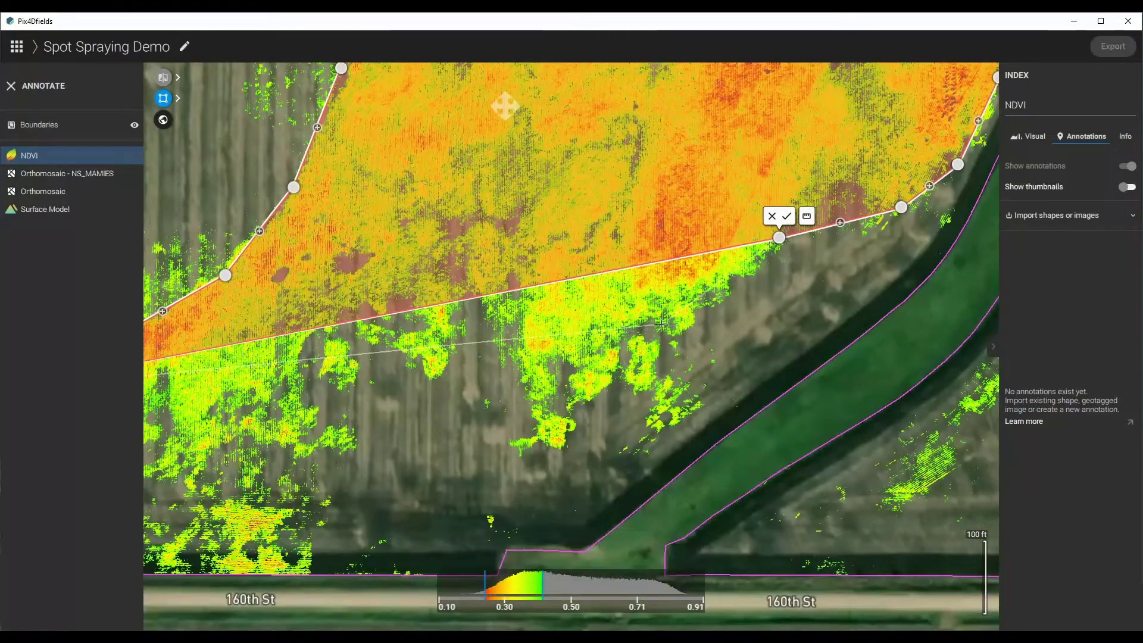
click(597, 397)
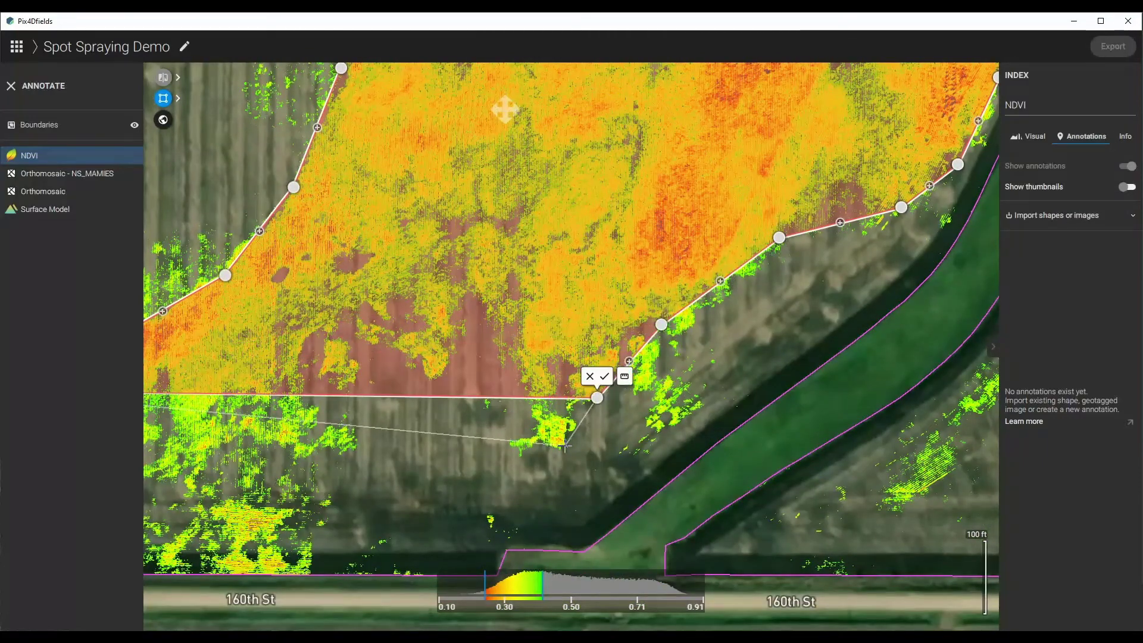
click(564, 445)
click(522, 395)
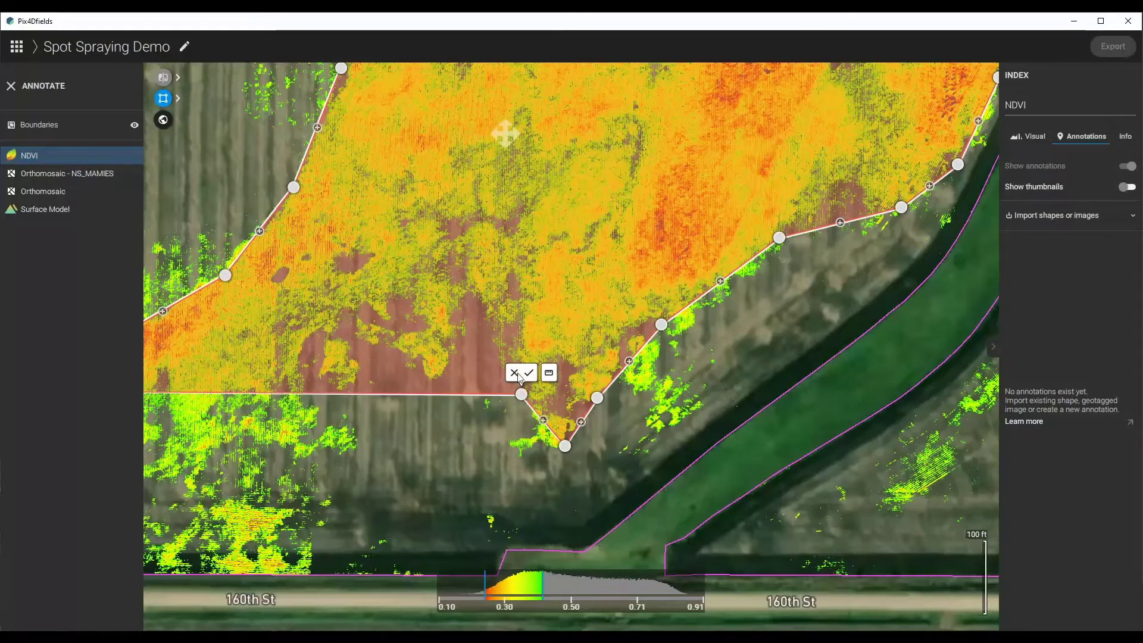
click(505, 320)
click(469, 294)
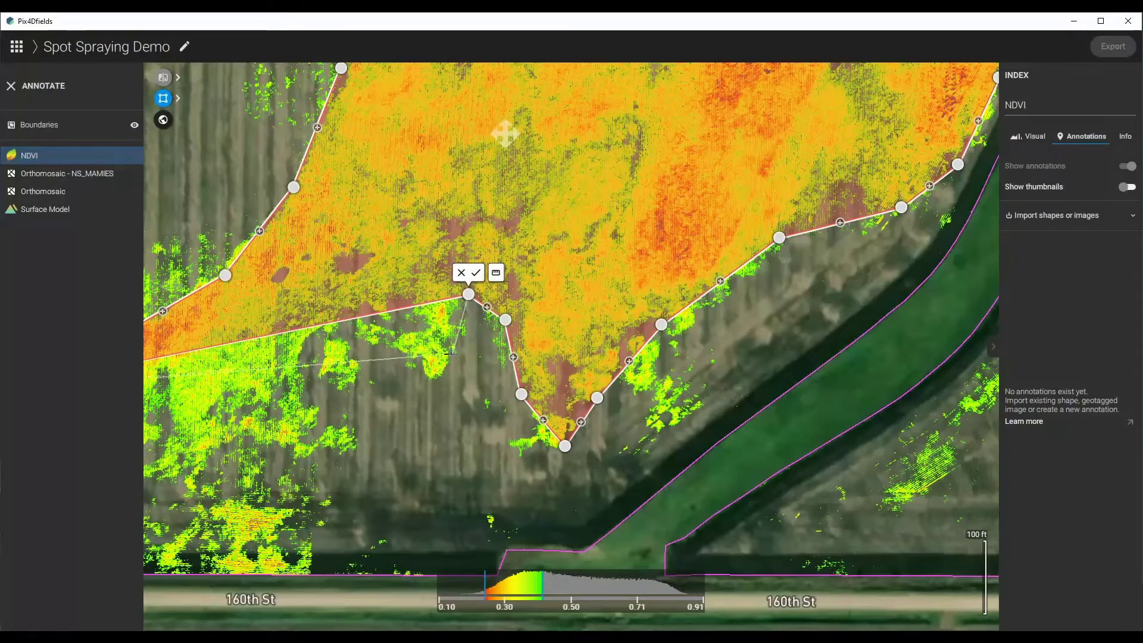
click(442, 381)
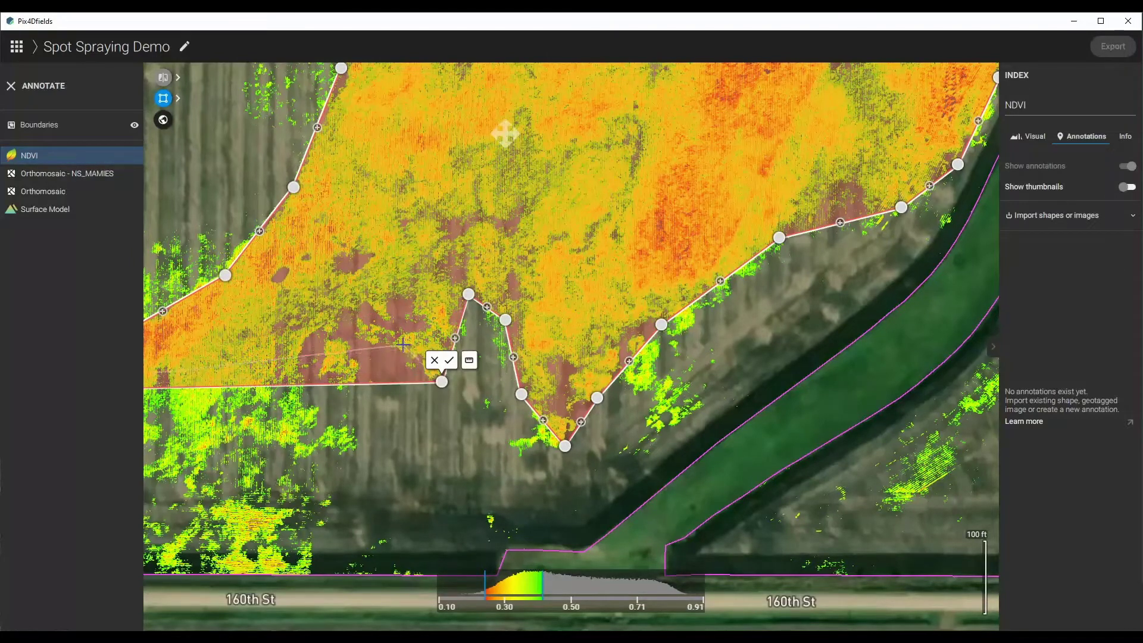
click(403, 345)
click(346, 316)
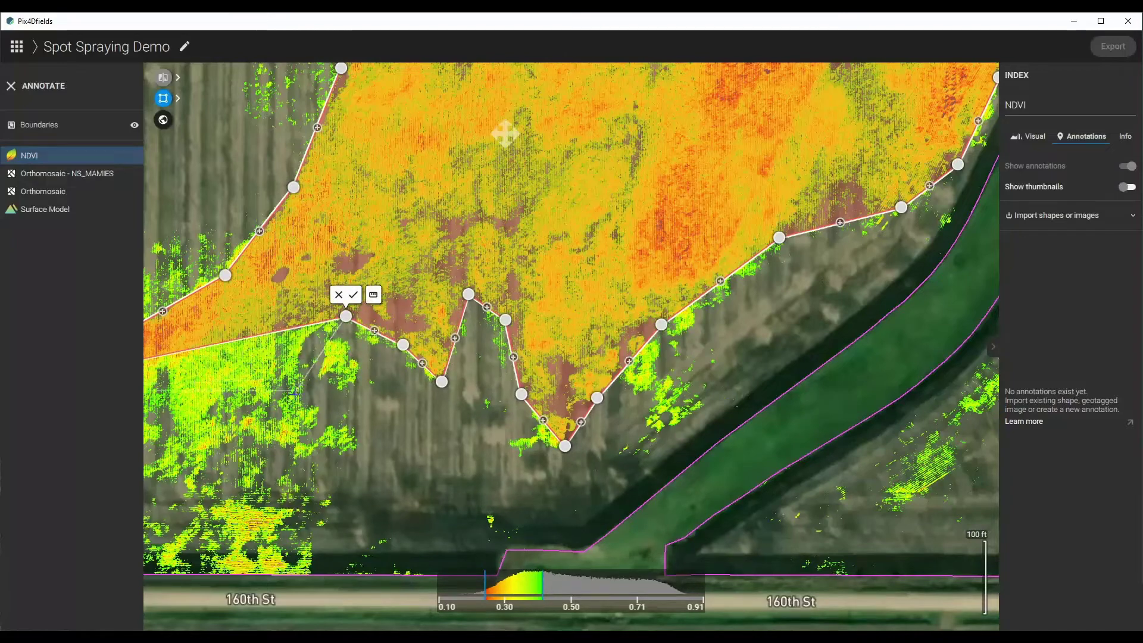
click(300, 396)
click(290, 461)
Add the last points along the bottom edge and lower-left corner, then finish the polygon
drag(265, 417, 428, 381)
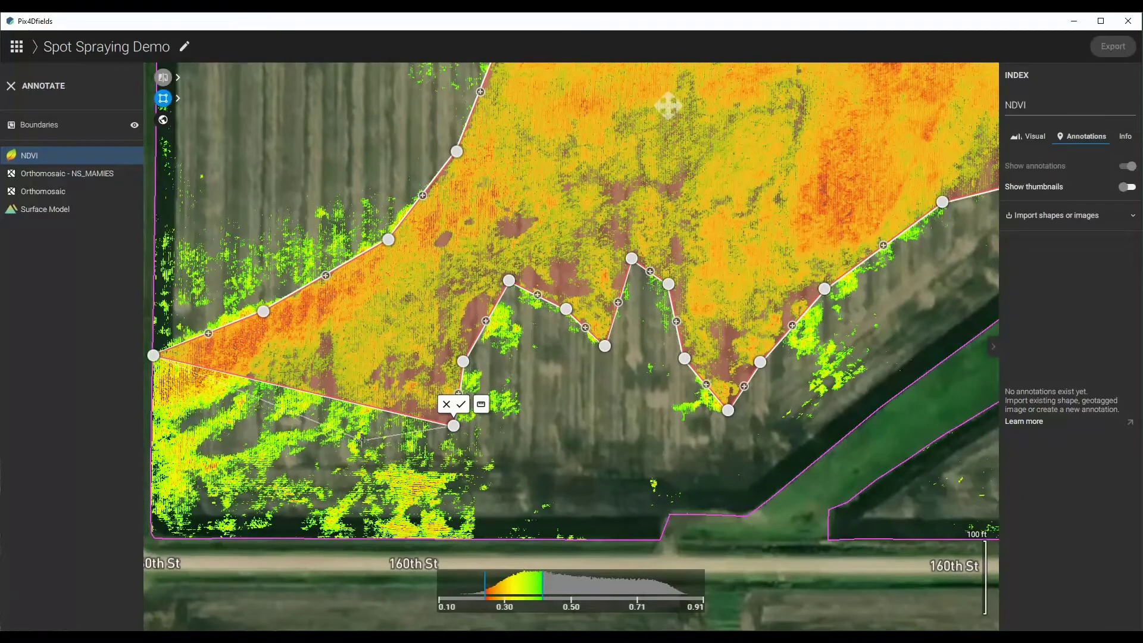
click(472, 536)
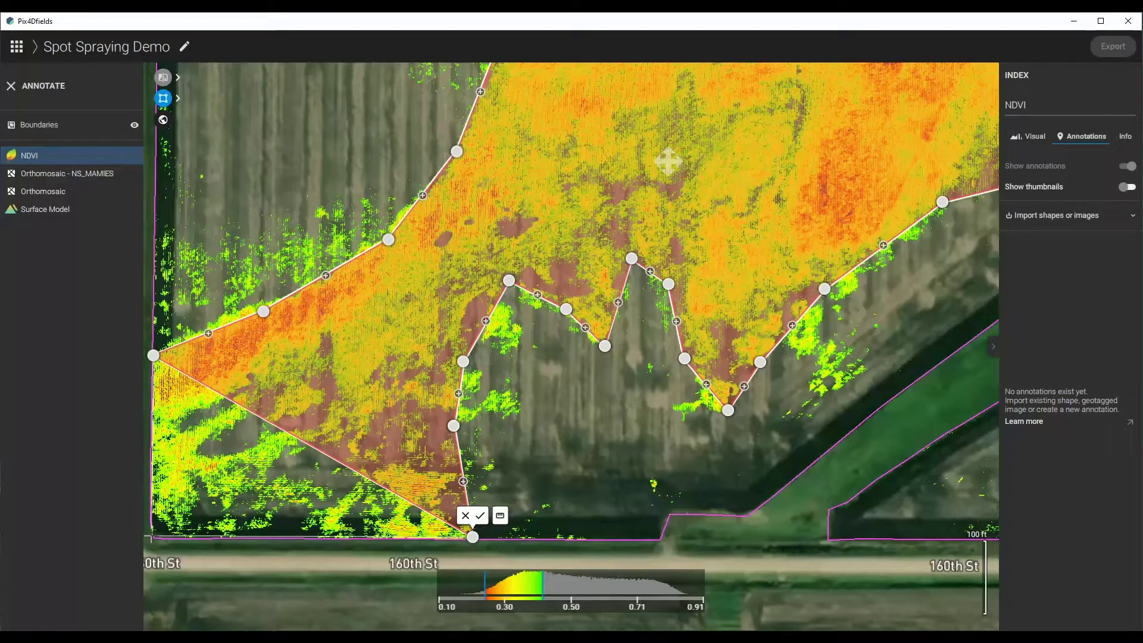
click(151, 536)
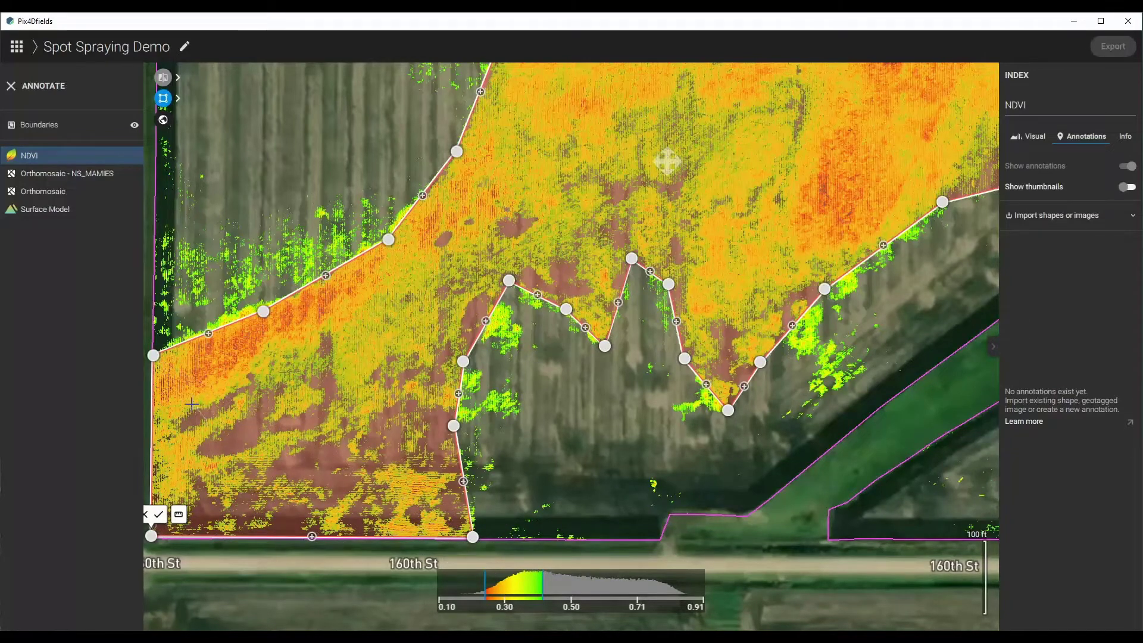
click(159, 515)
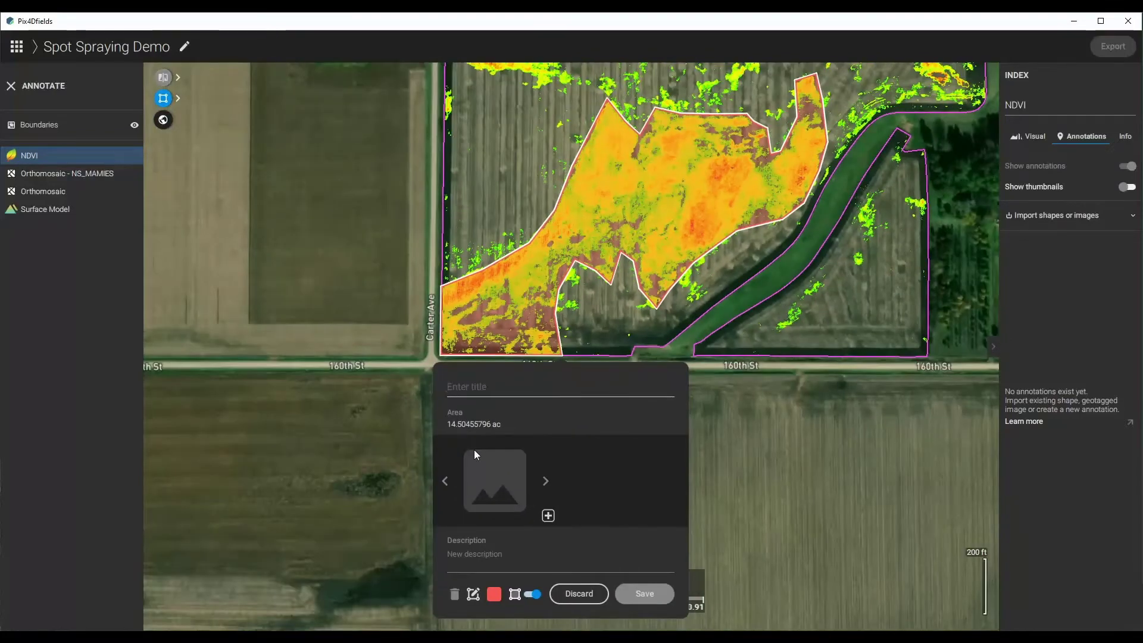
Reshape the polygon by dragging its corner and edge points to fit the weedy zone
click(473, 594)
drag(561, 352, 490, 321)
scroll(518, 303, up, 1)
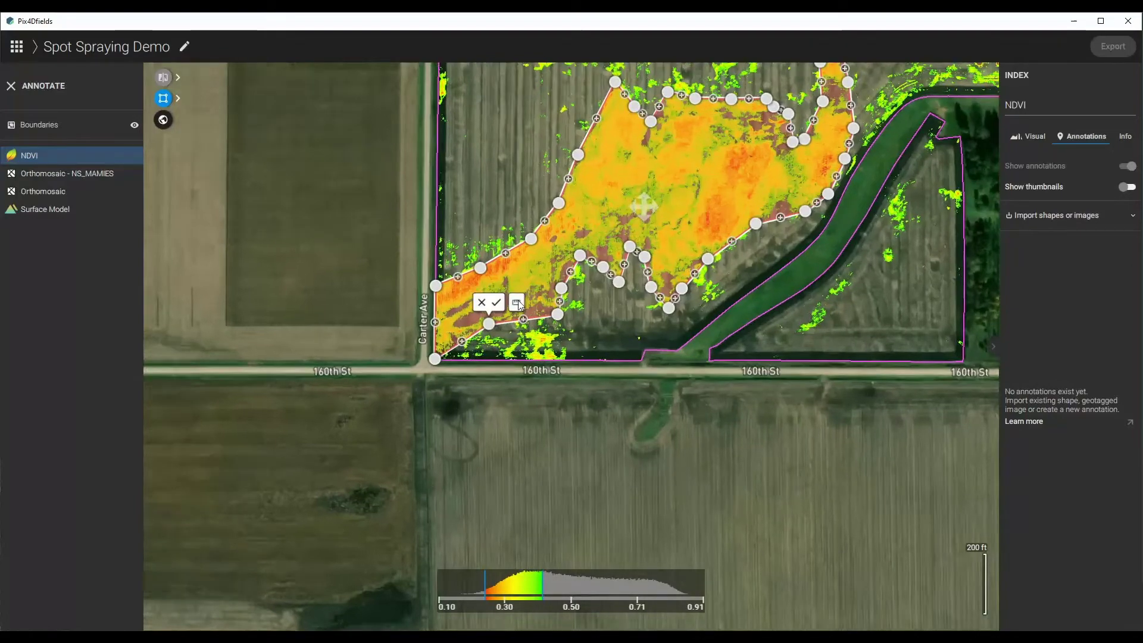
scroll(518, 304, up, 5)
drag(636, 344, 569, 285)
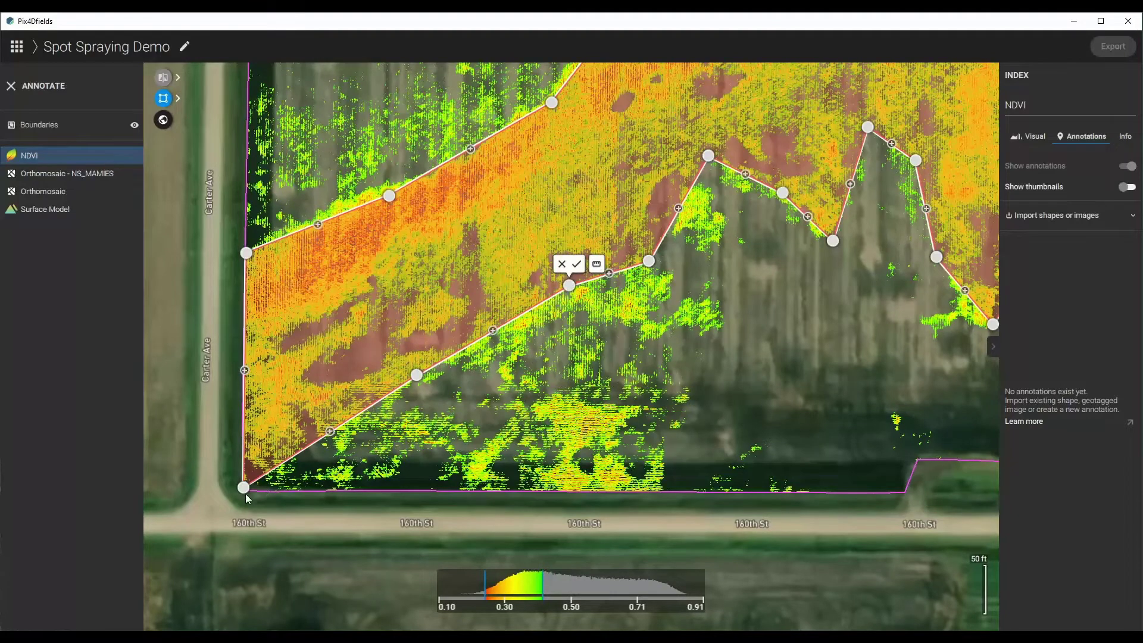
mouse_move(244, 487)
mouse_down()
mouse_move(249, 383)
mouse_move(244, 470)
mouse_up()
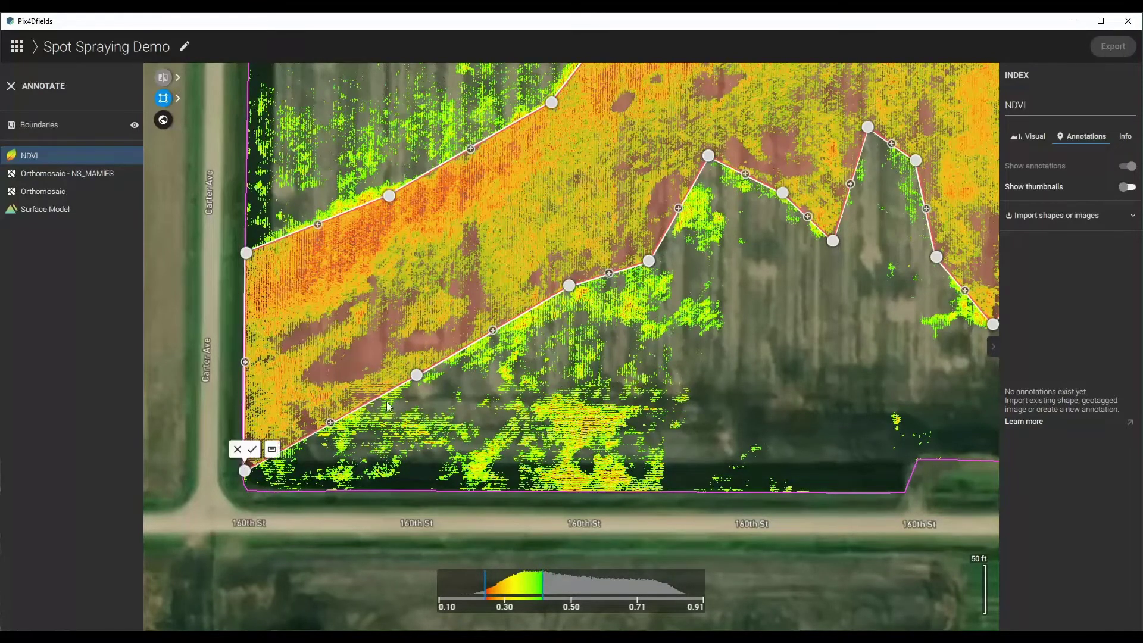
drag(416, 375, 398, 346)
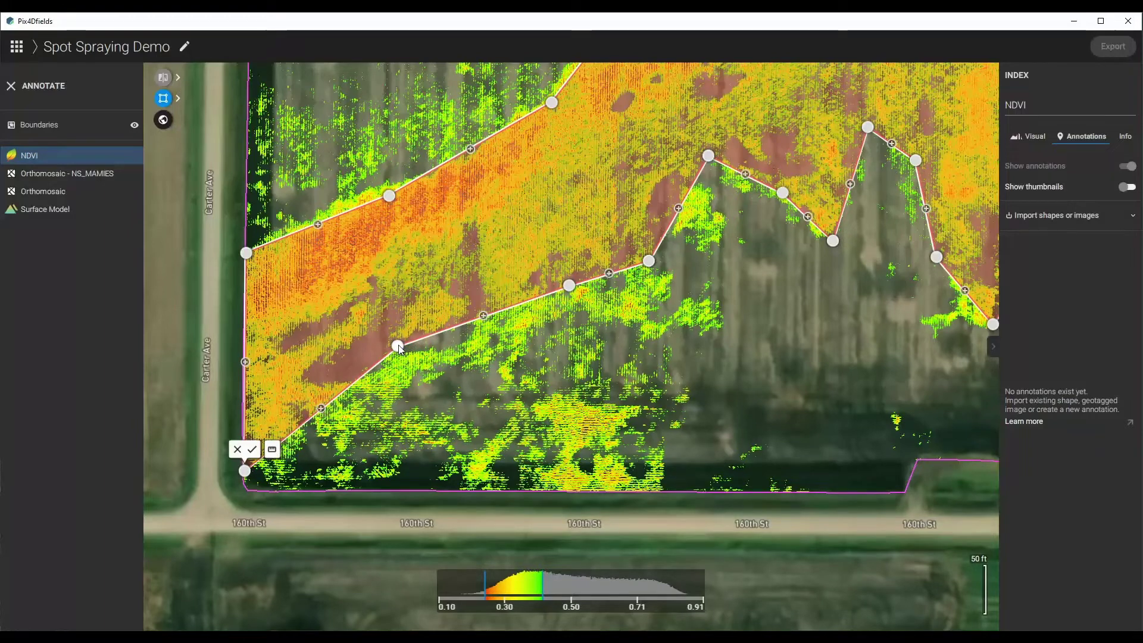
drag(649, 257, 646, 211)
drag(708, 156, 718, 172)
drag(740, 276, 521, 387)
drag(547, 332, 538, 340)
drag(640, 273, 628, 290)
drag(619, 222, 573, 327)
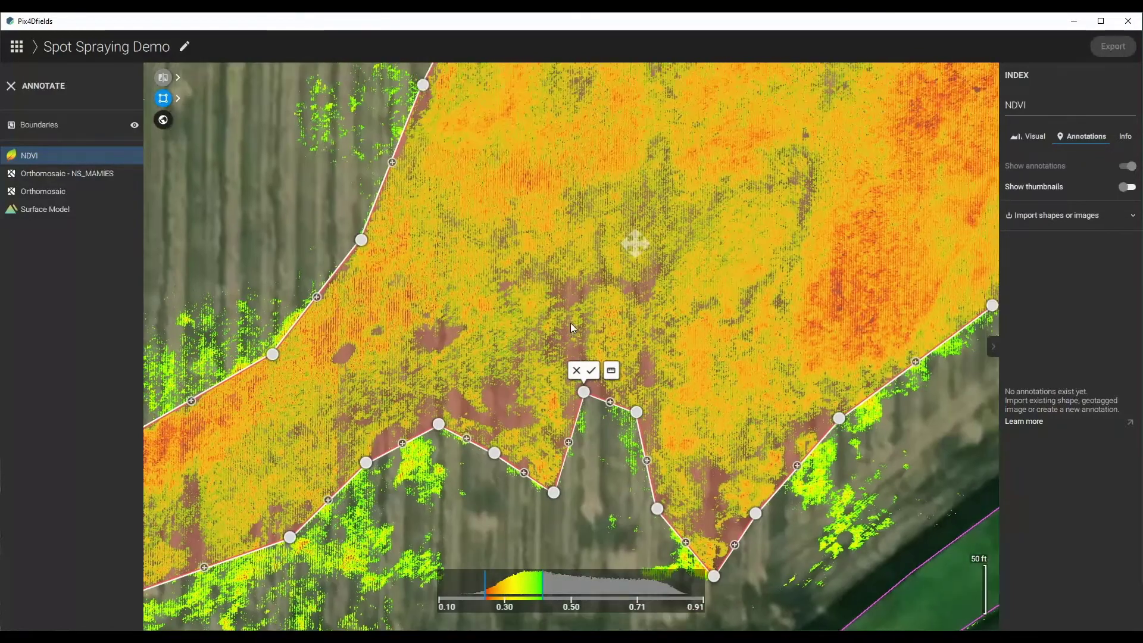
Close the polygon, title it 'Spray', and zoom to the field's northwest corner
click(590, 372)
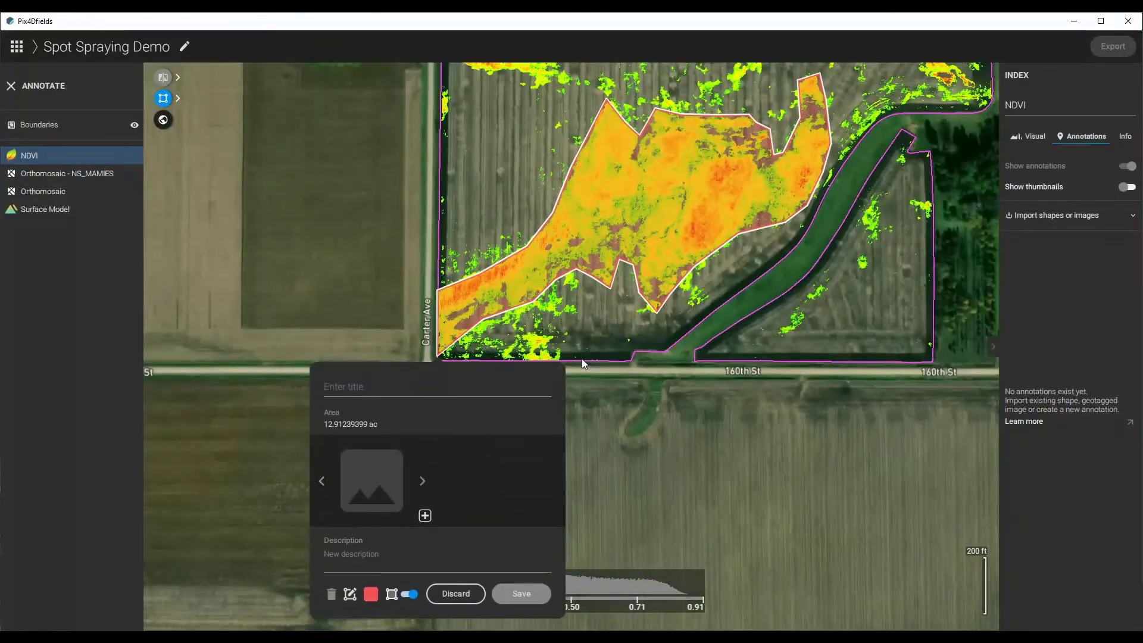
text(Spray)
key(Return)
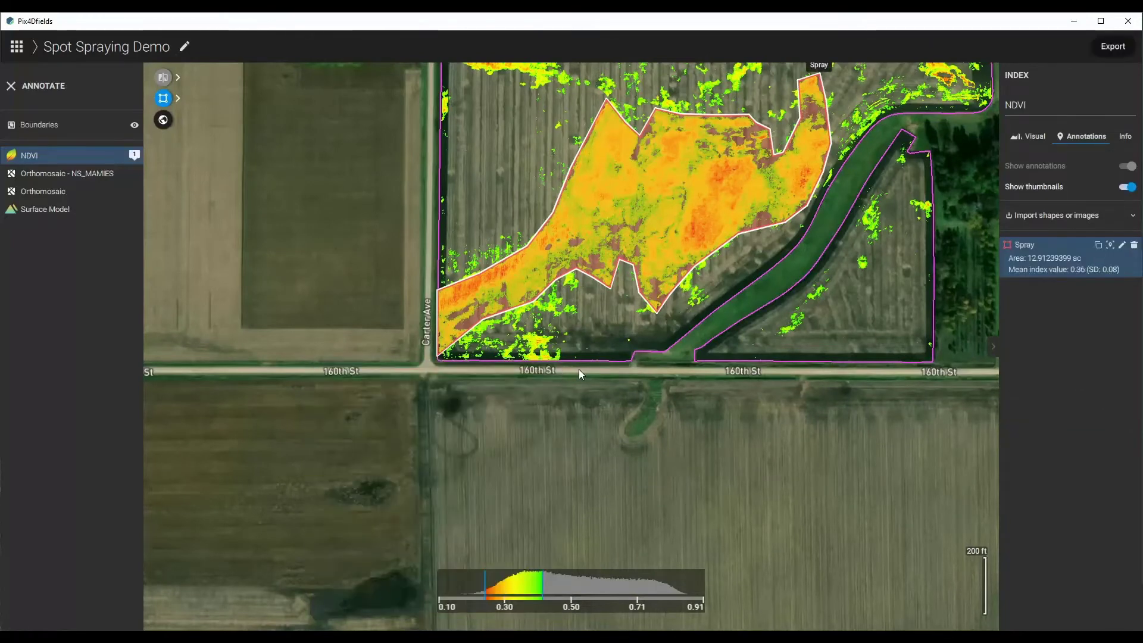
drag(592, 312, 468, 495)
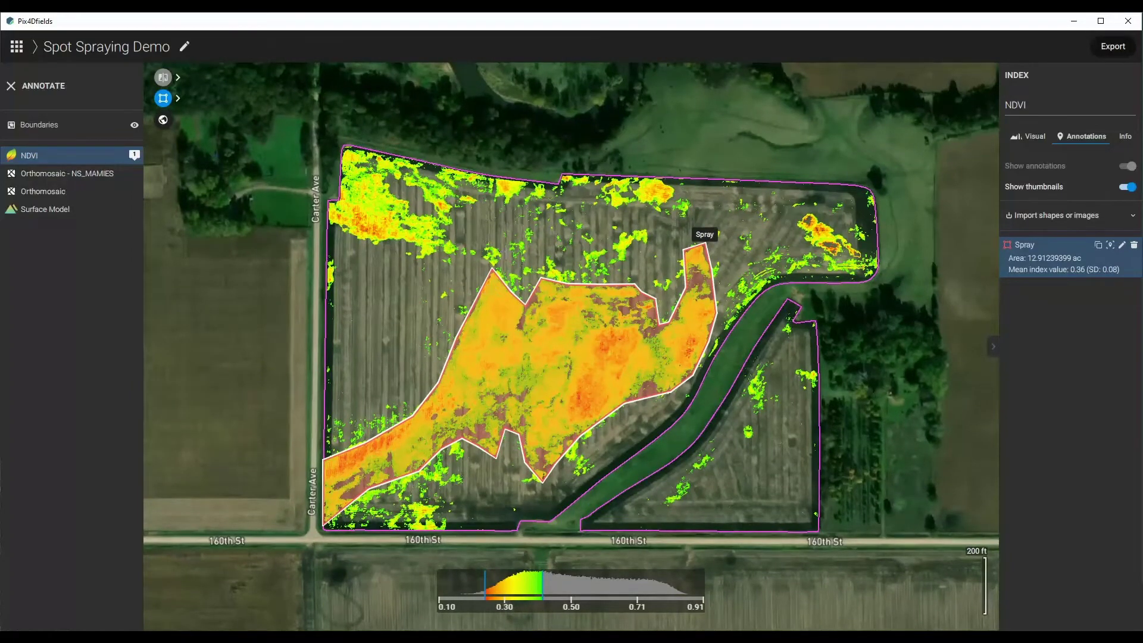
scroll(405, 180, up, 2)
scroll(346, 159, up, 1)
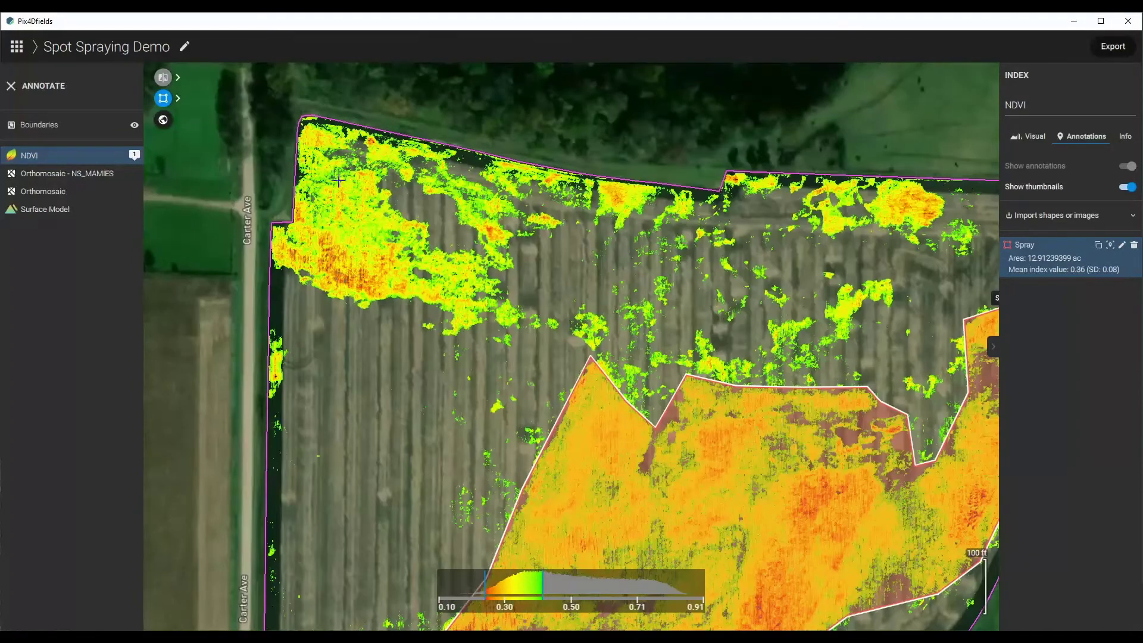
Place the northwest zone's vertices from the west edge along the patch's lower and east sides
click(272, 267)
click(335, 301)
click(397, 299)
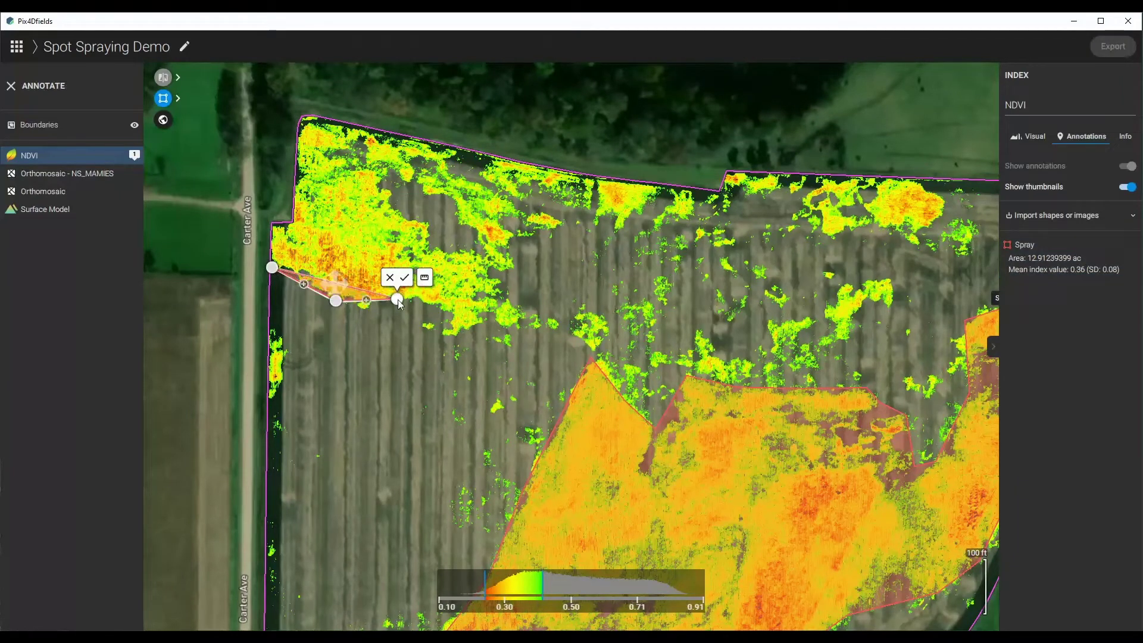
click(446, 309)
click(447, 338)
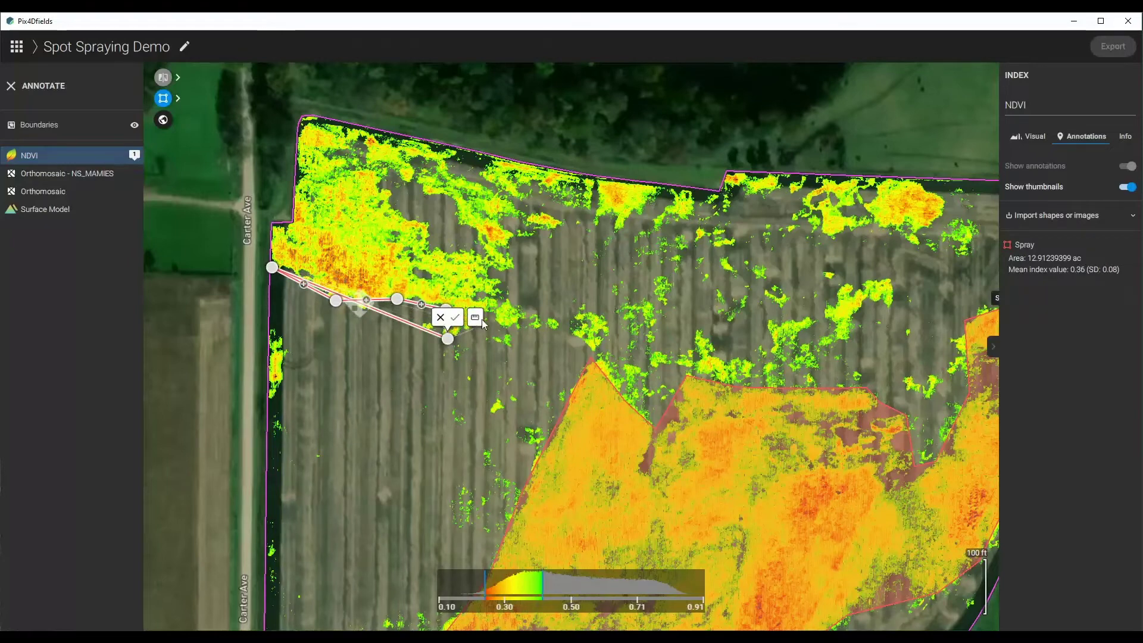
click(492, 307)
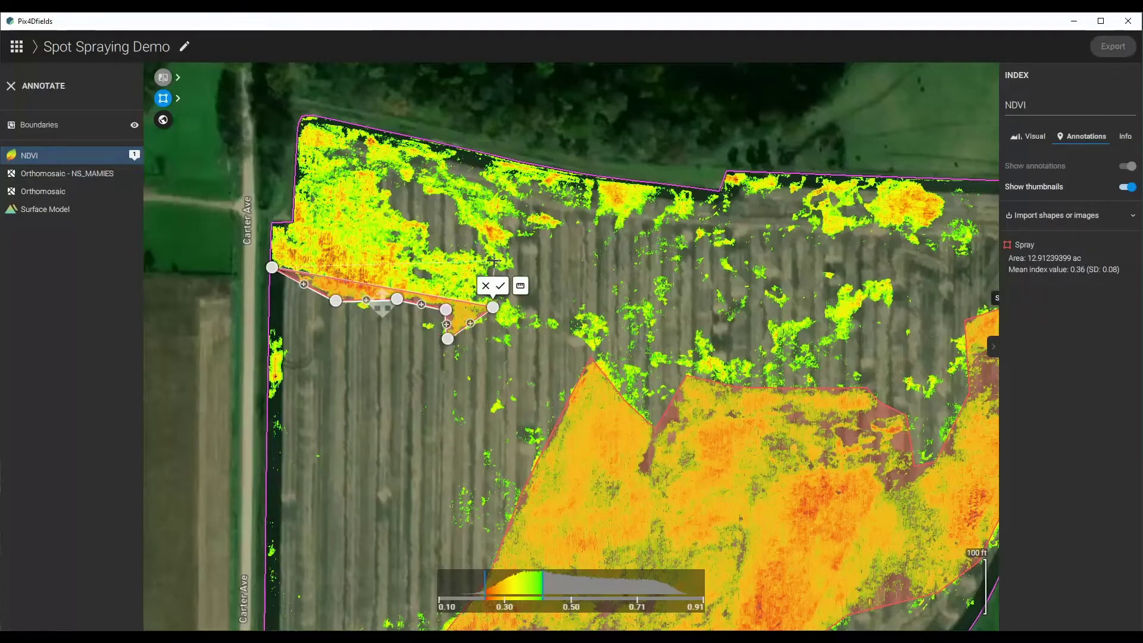
click(493, 261)
click(459, 246)
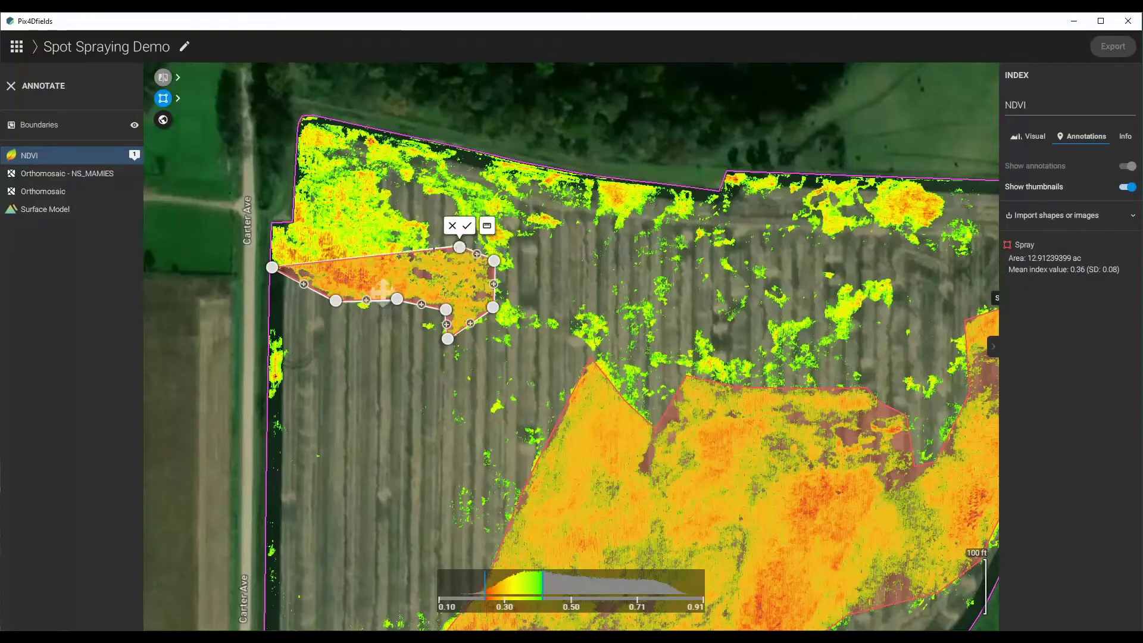
Continue the outline around the north border and west edge, then close the polygon
click(423, 222)
click(382, 181)
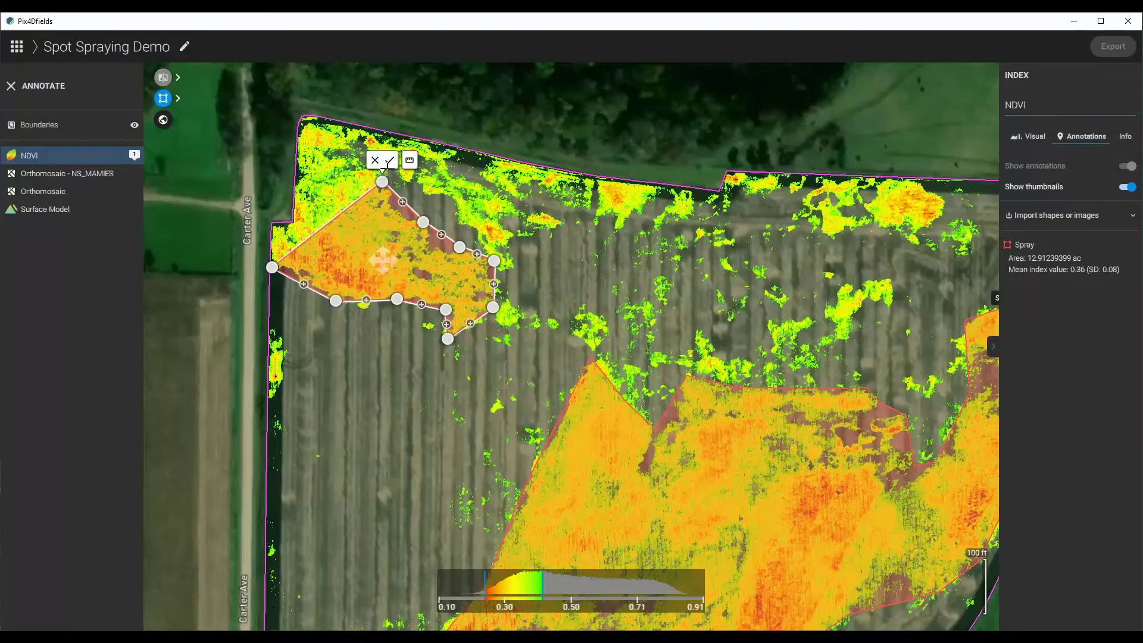
click(449, 149)
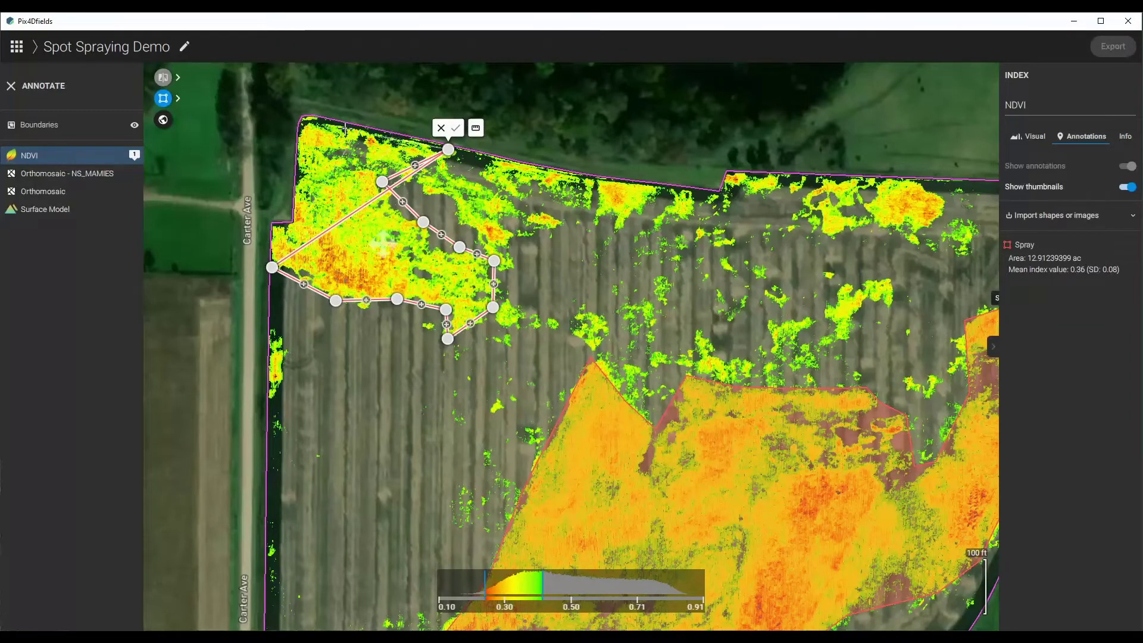
click(304, 117)
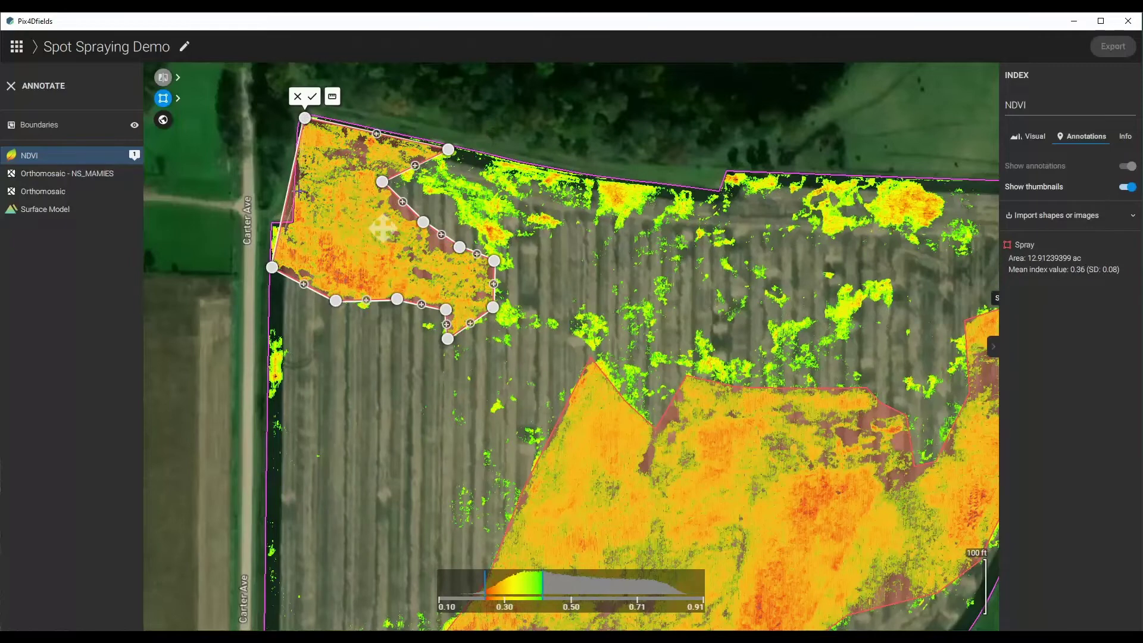
click(297, 224)
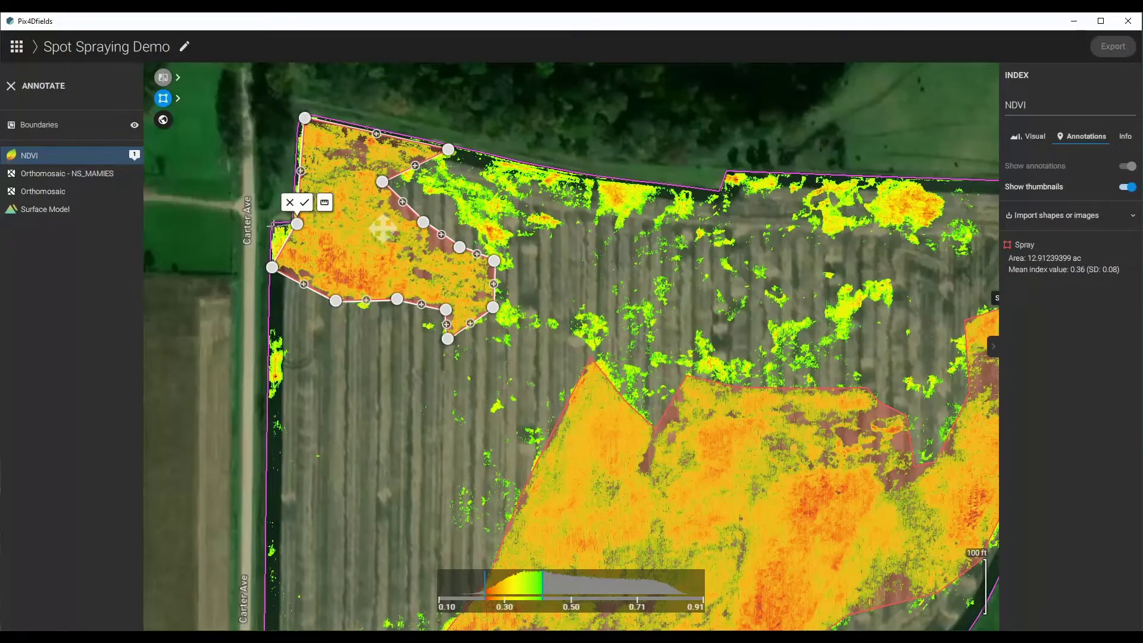
click(271, 224)
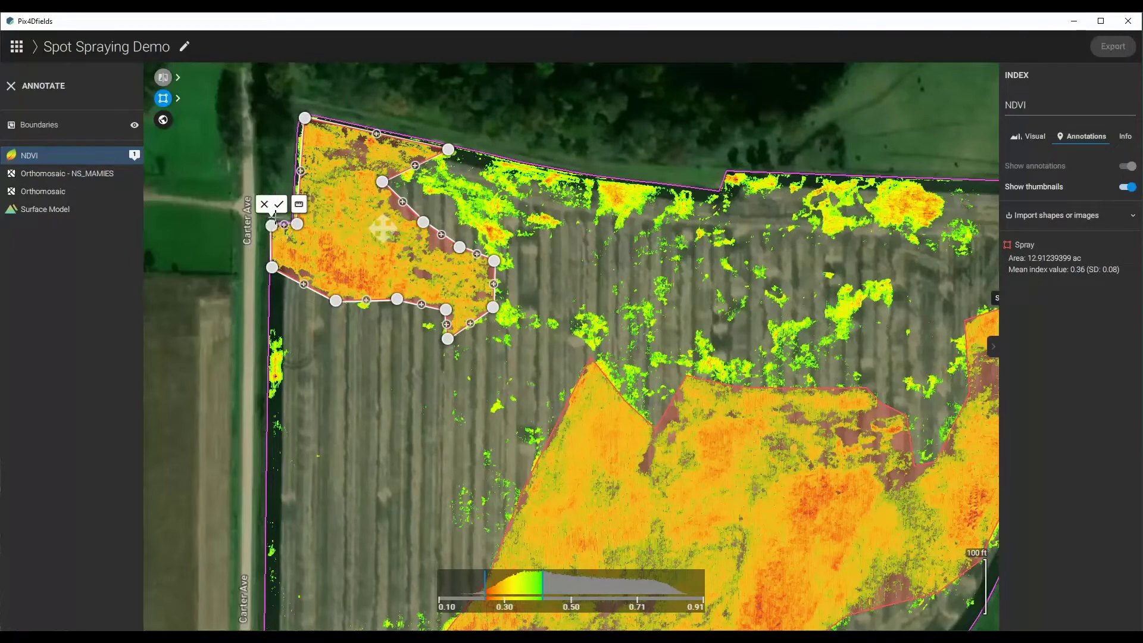
click(281, 208)
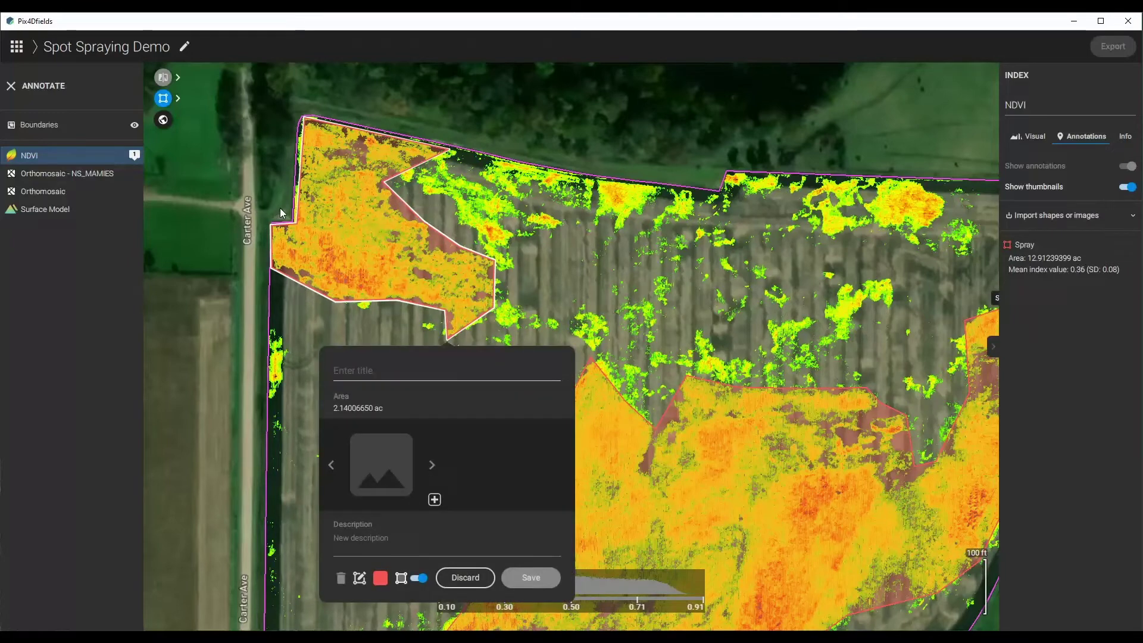
Save the northwest polygon as 'Spray' and rename it 'Spray NW'
text(Spray)
key(Return)
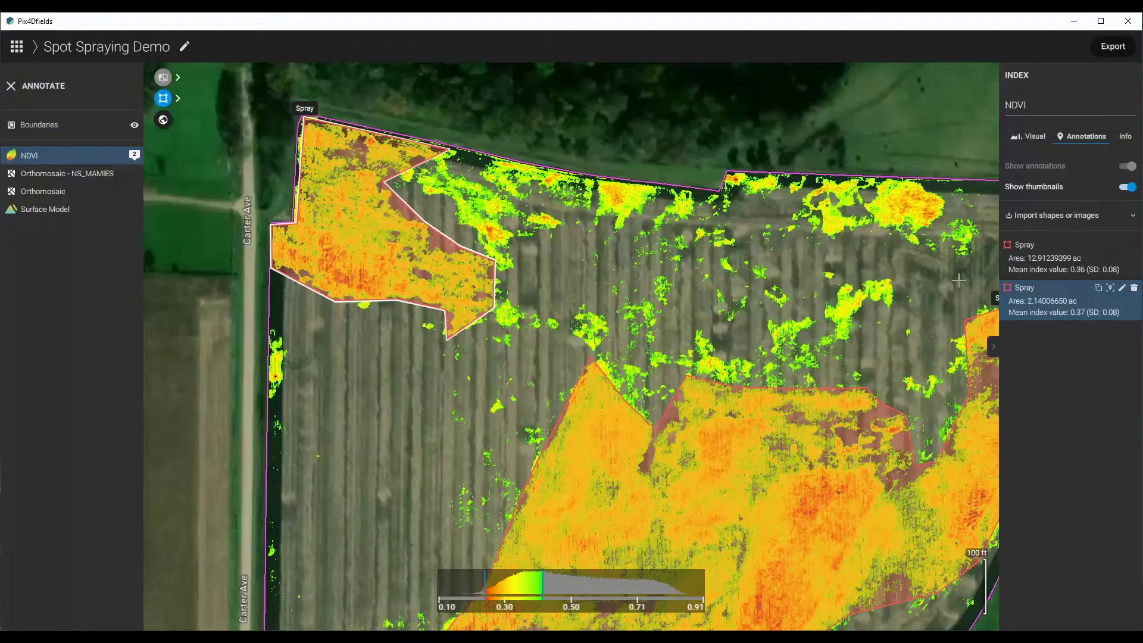
click(1029, 291)
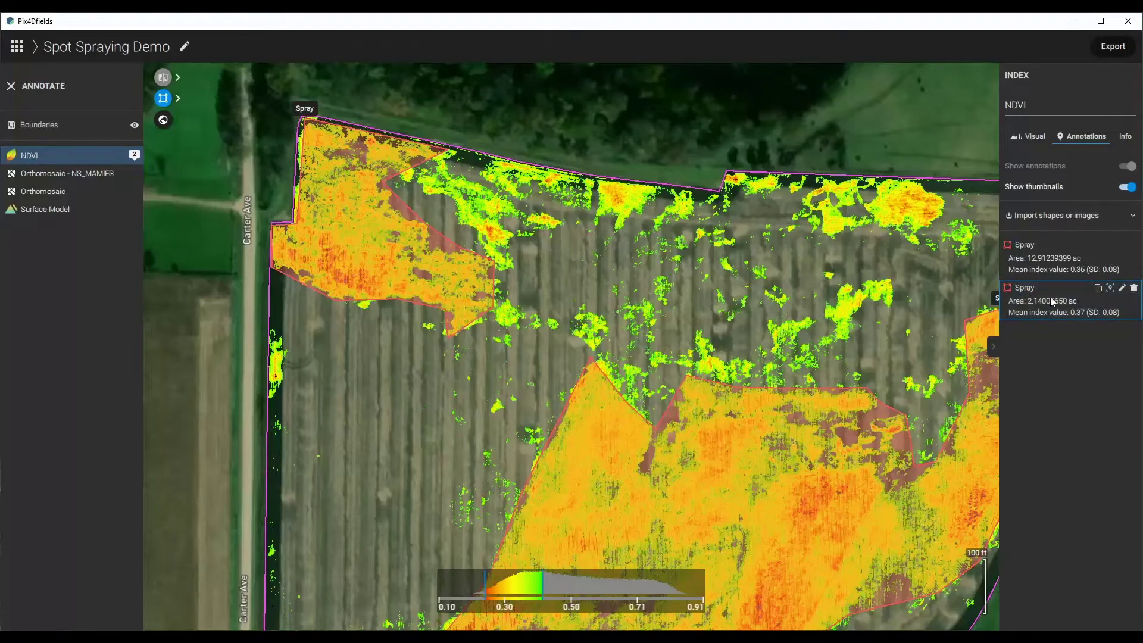
click(1122, 289)
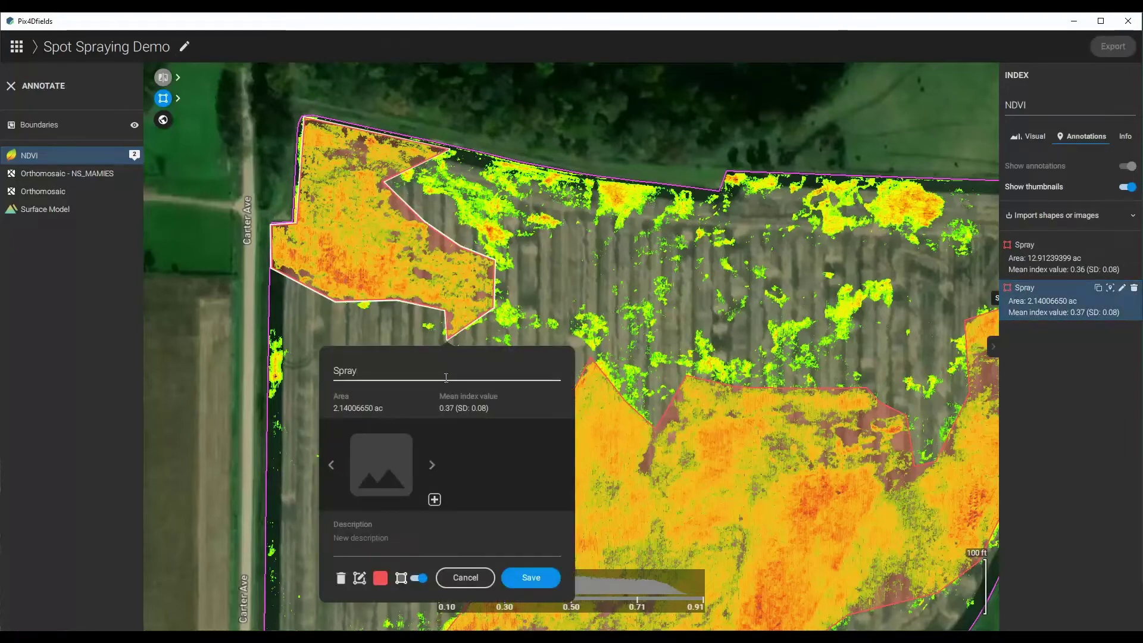
text(NW)
key(Return)
Rename the central zone 'Spray Center', then select Spray NW and recentre the field
click(1095, 261)
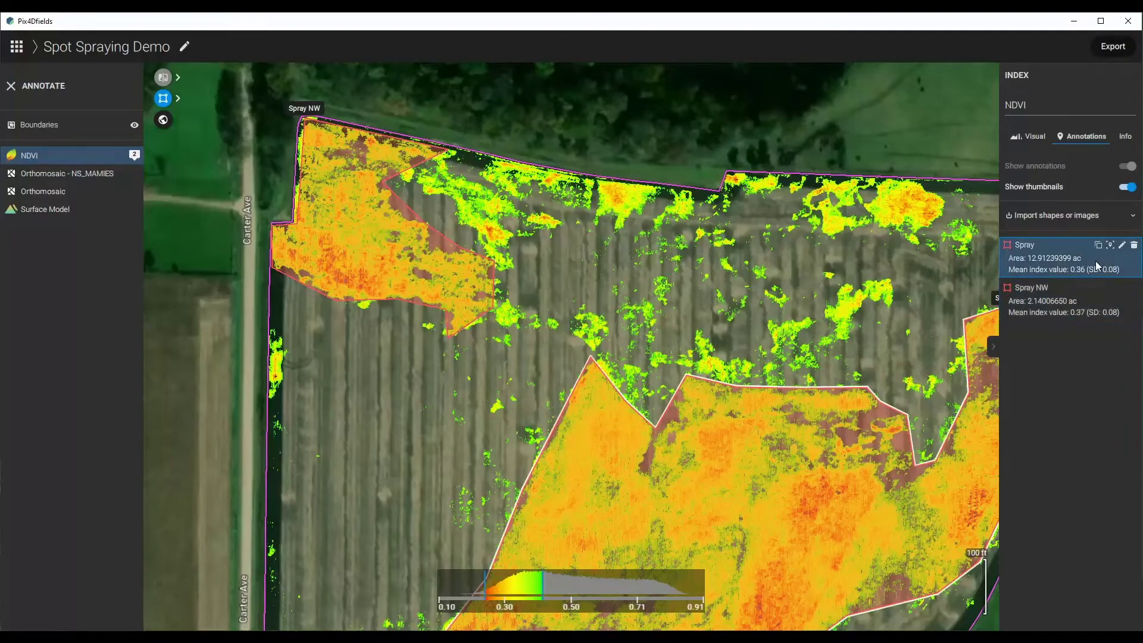
click(1123, 246)
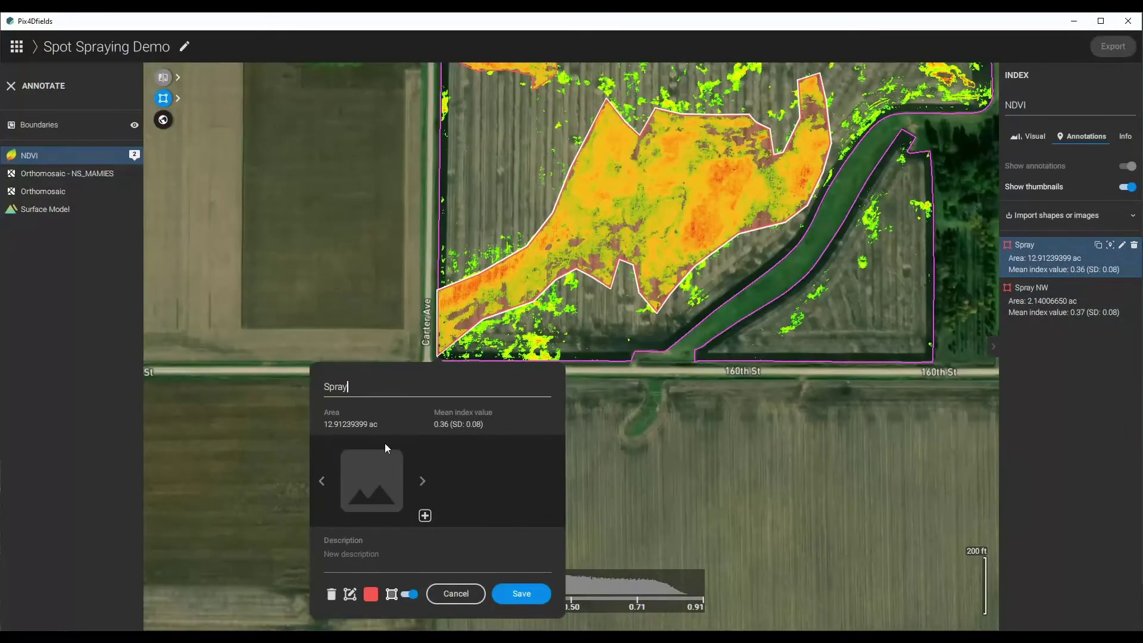
text(Center)
key(Return)
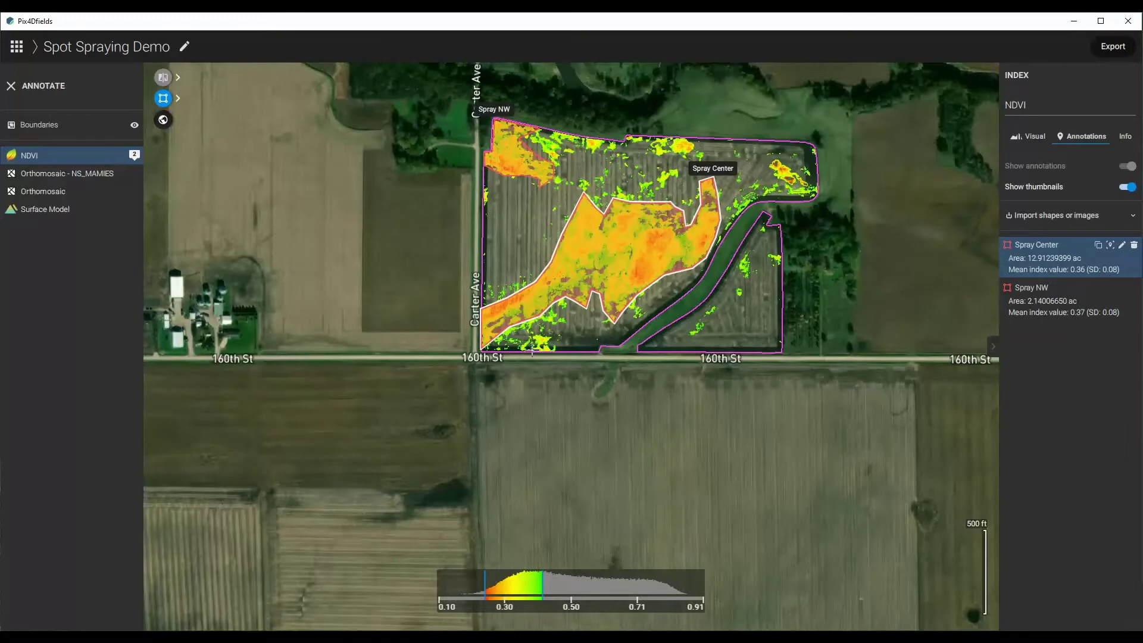
scroll(487, 275, up, 2)
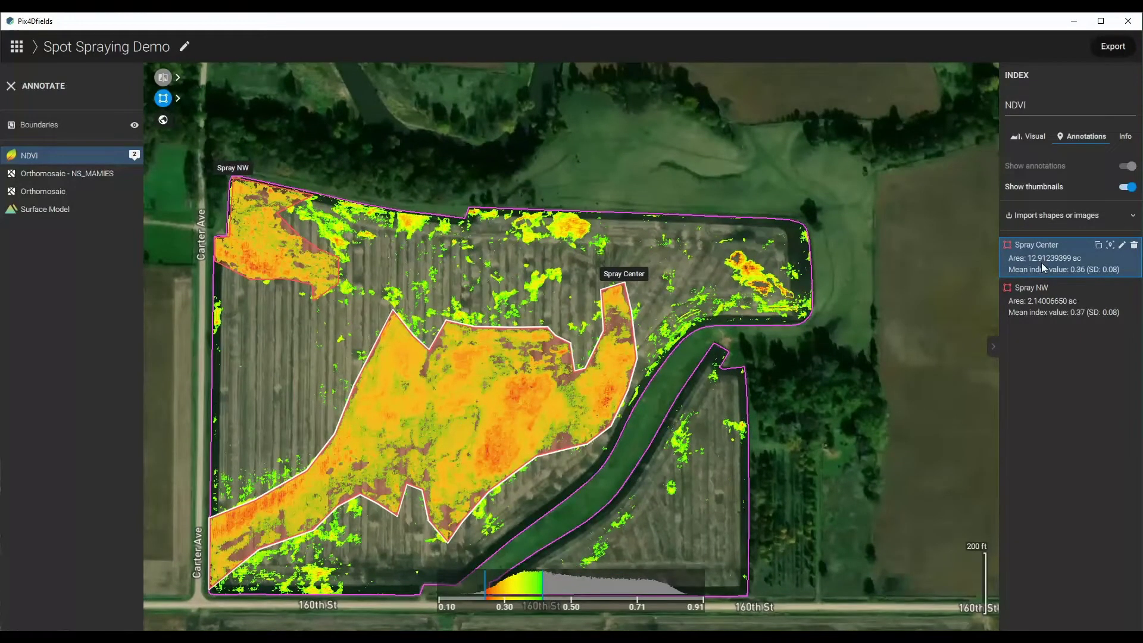
click(1029, 299)
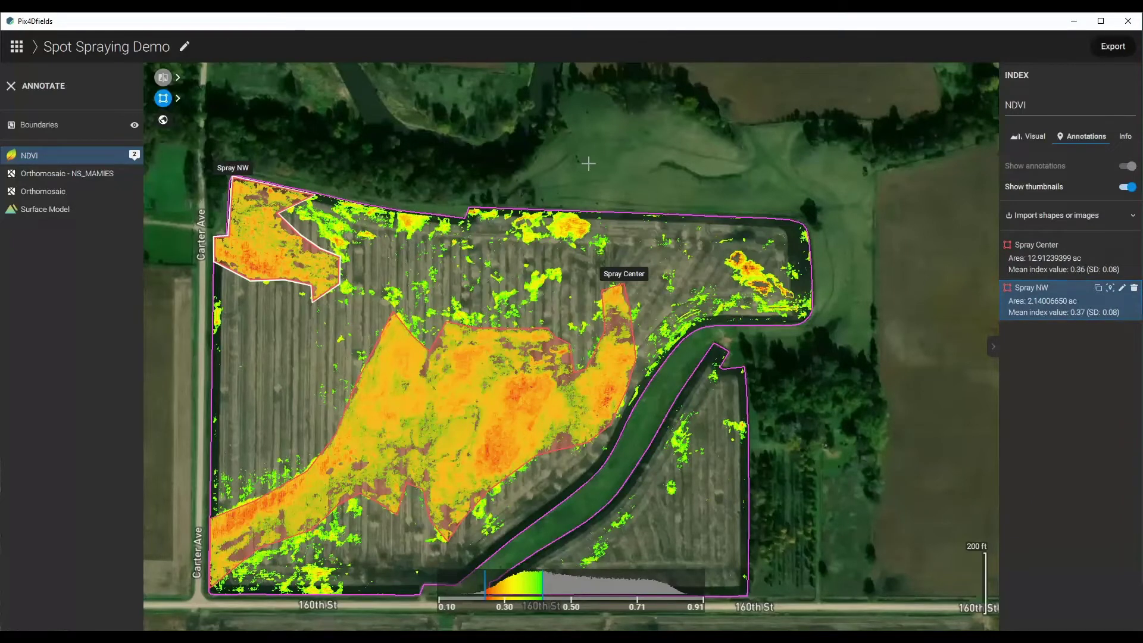
drag(302, 284, 275, 222)
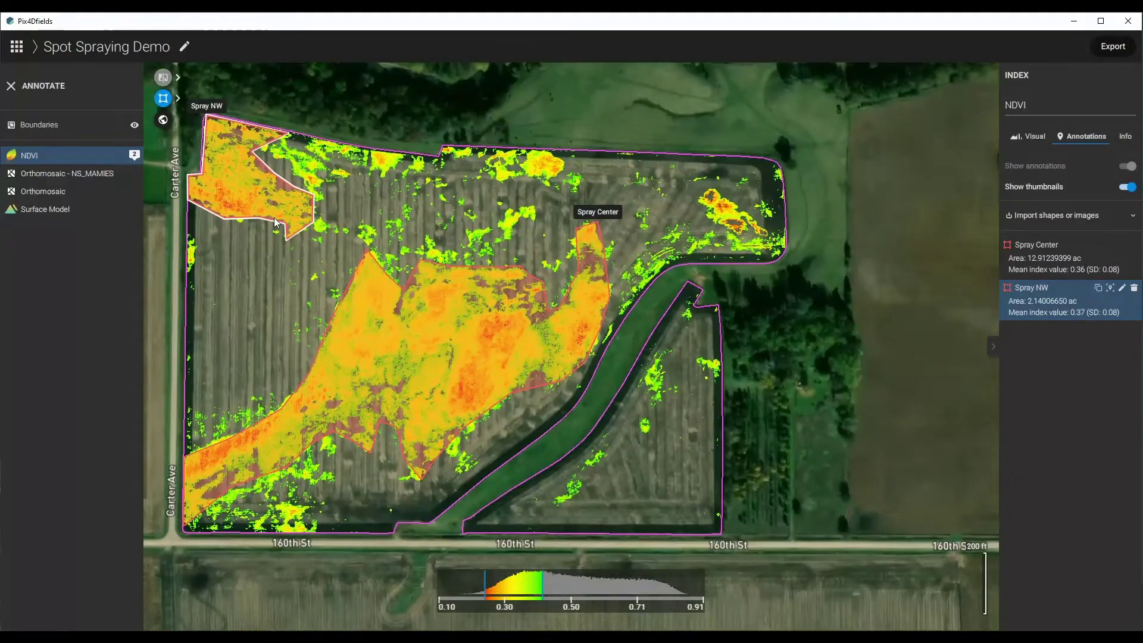
Open the annotation export options with Spray Center and Spray NW on the NDVI layer as GeoJSON
click(1108, 50)
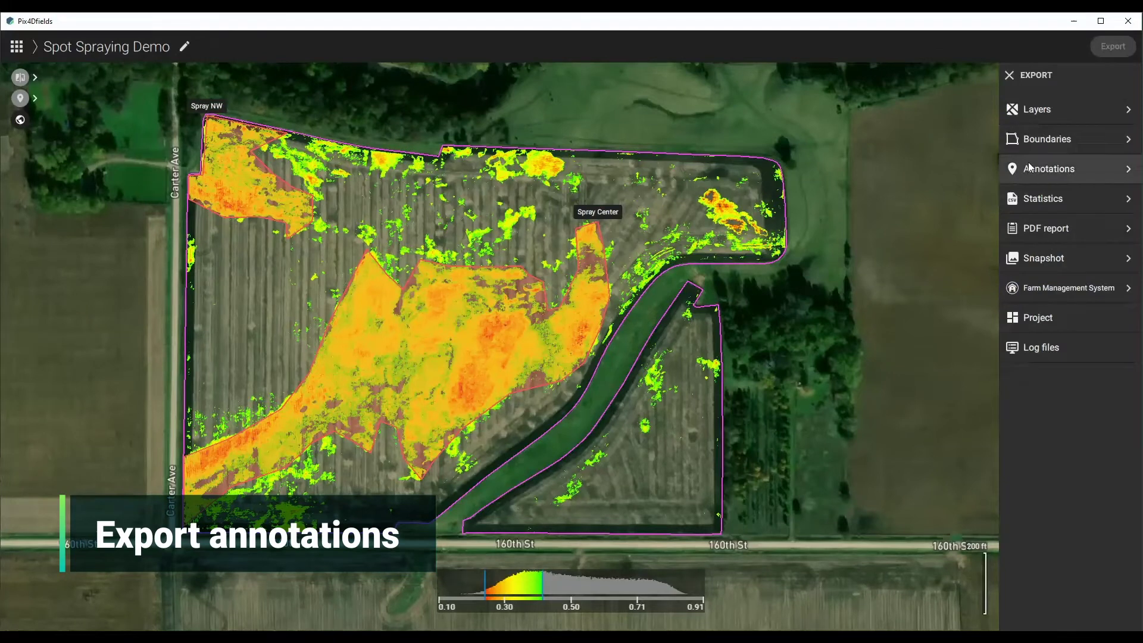
click(1031, 167)
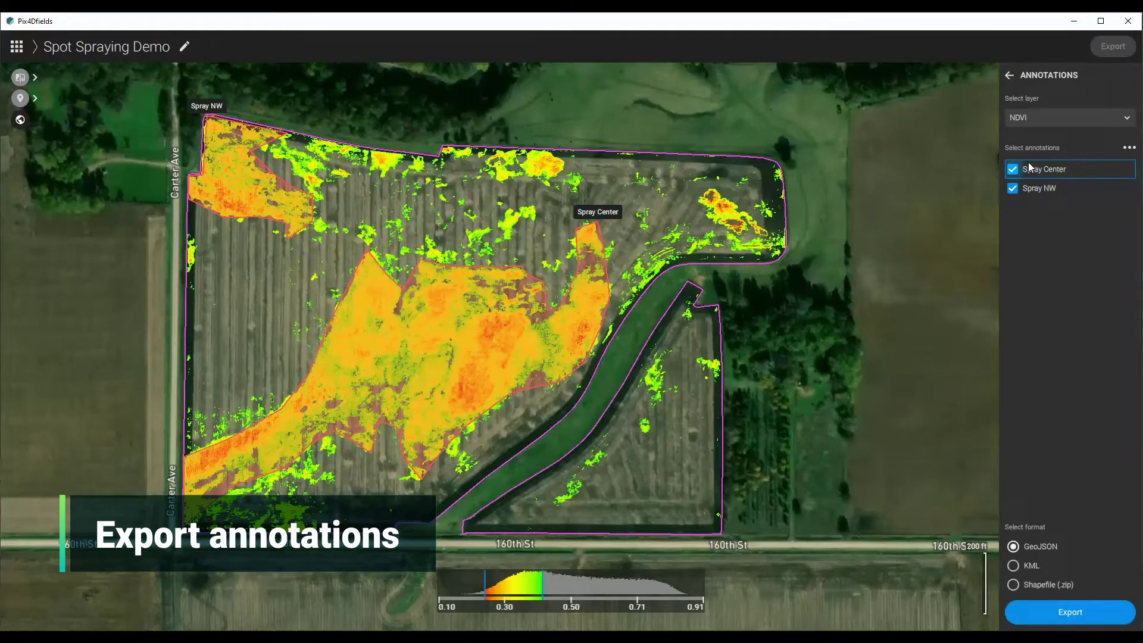